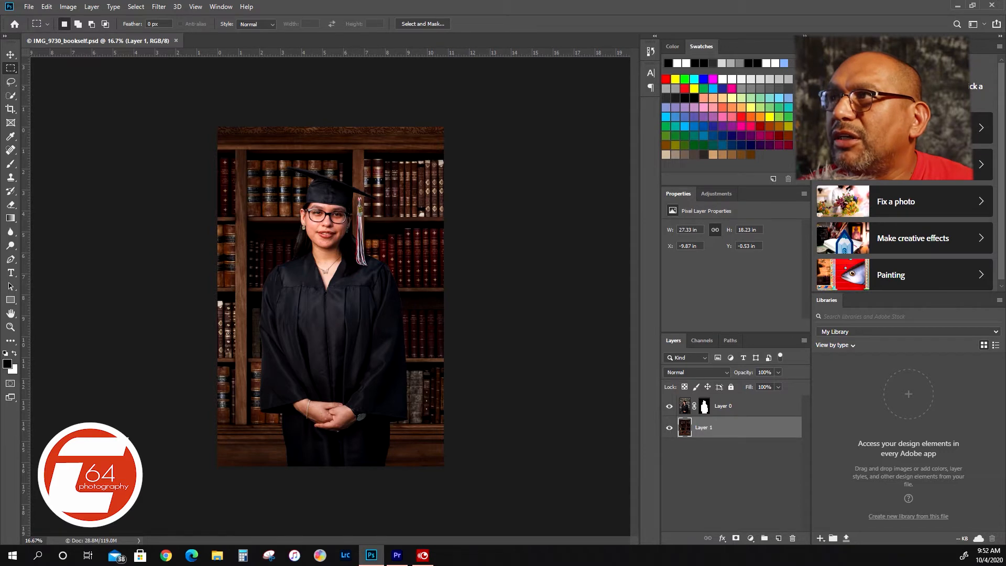
# Collapse the Learn and Libraries panels to widen the canvas area.
pyautogui.click(998, 37)
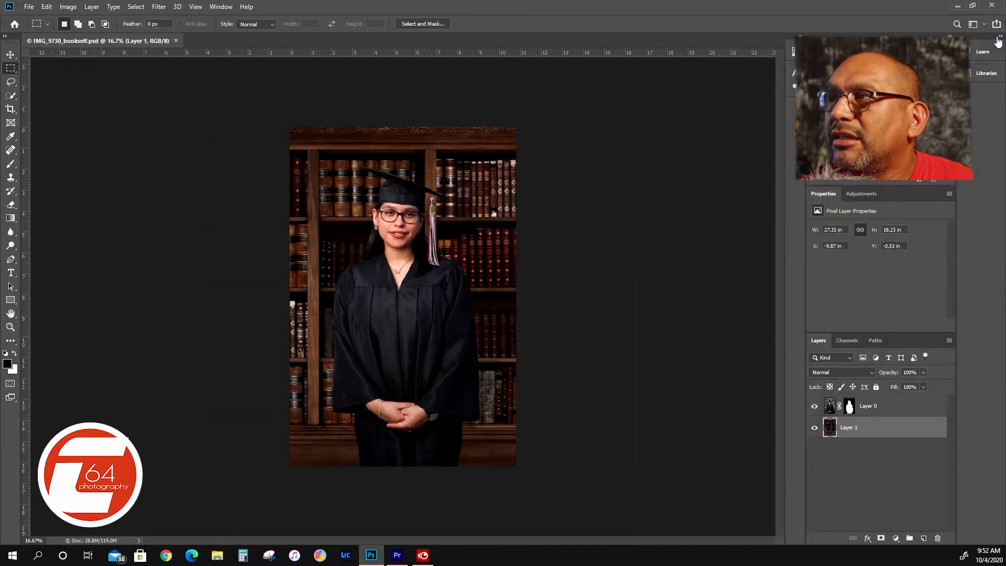
pyautogui.click(29, 6)
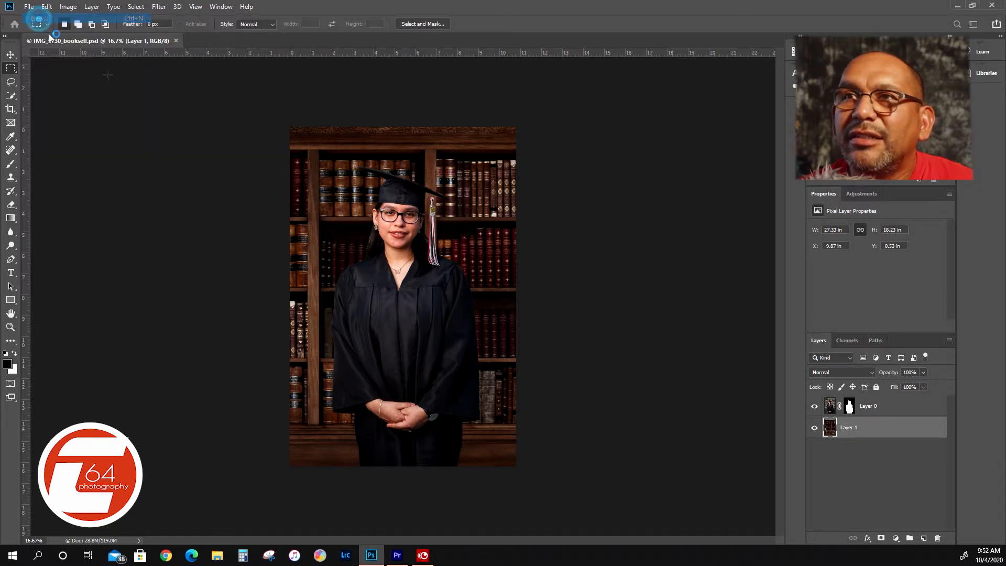
pyautogui.click(40, 19)
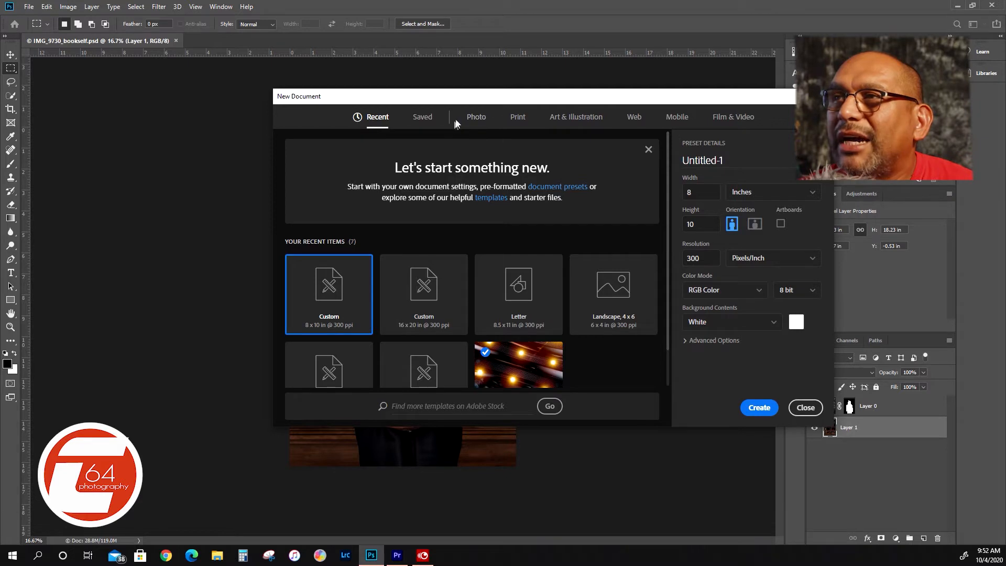
pyautogui.press('Escape')
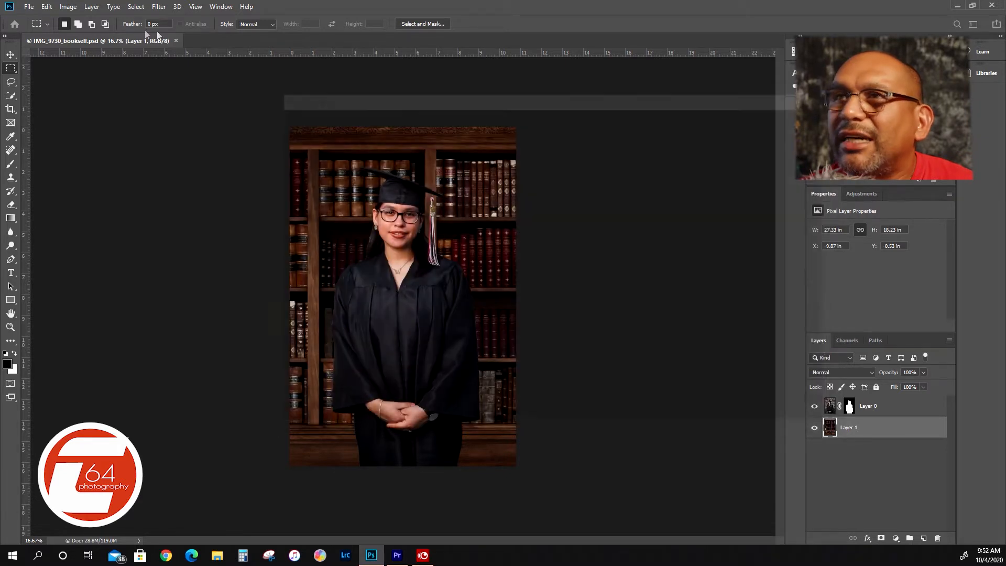
# Open the photo IMG_9383 from the LR folder inside NightPhotos.
pyautogui.click(29, 6)
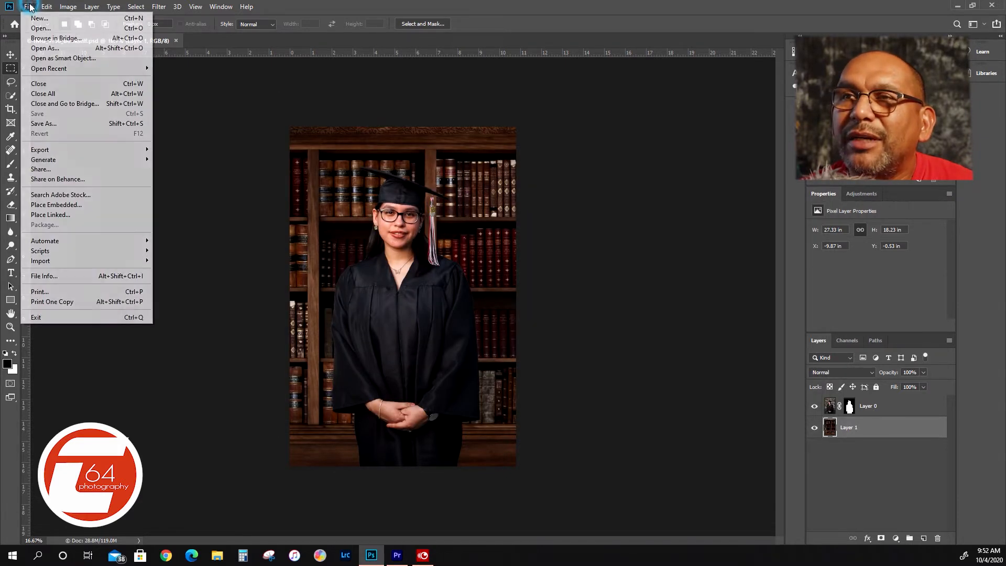
pyautogui.click(41, 29)
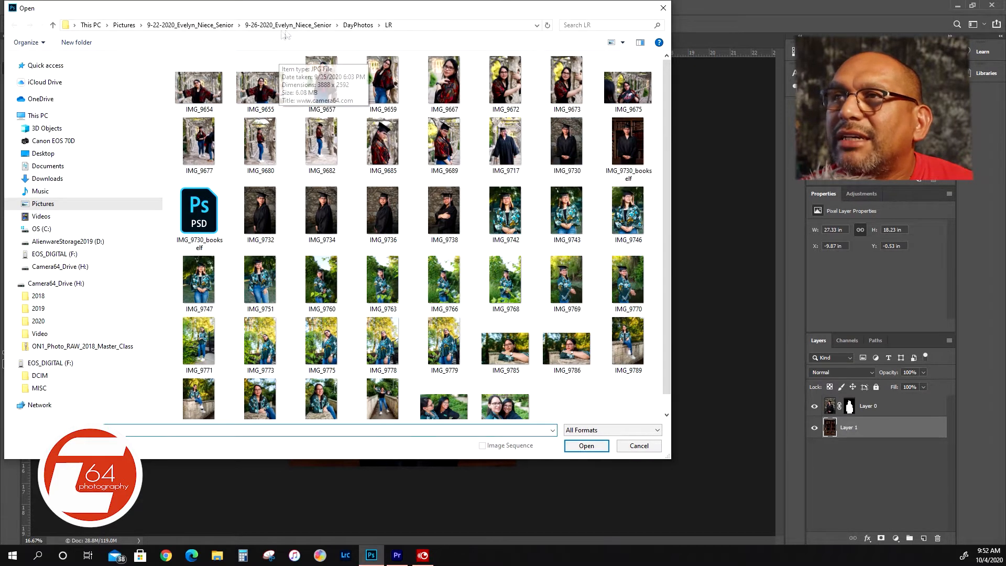
pyautogui.click(367, 26)
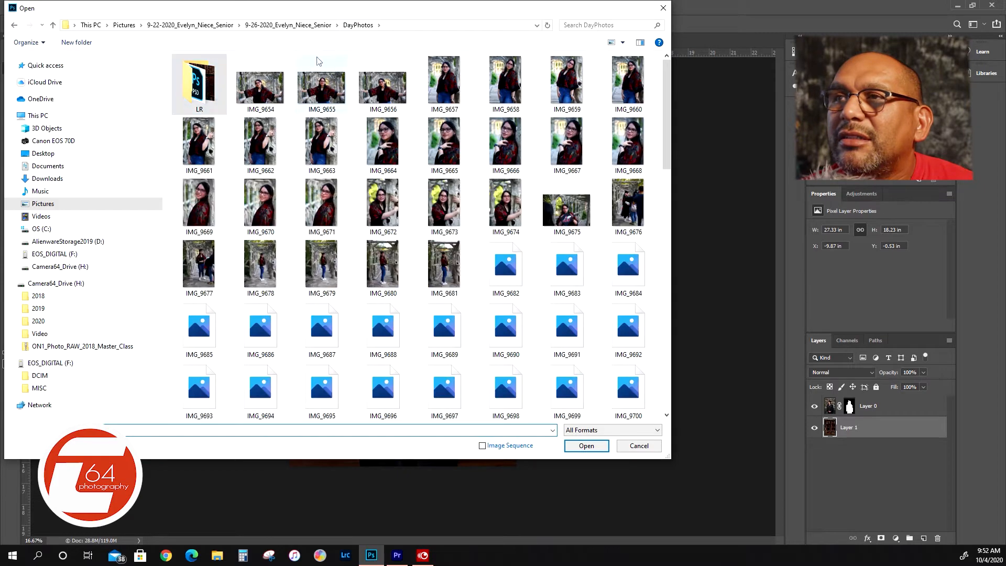
pyautogui.click(288, 25)
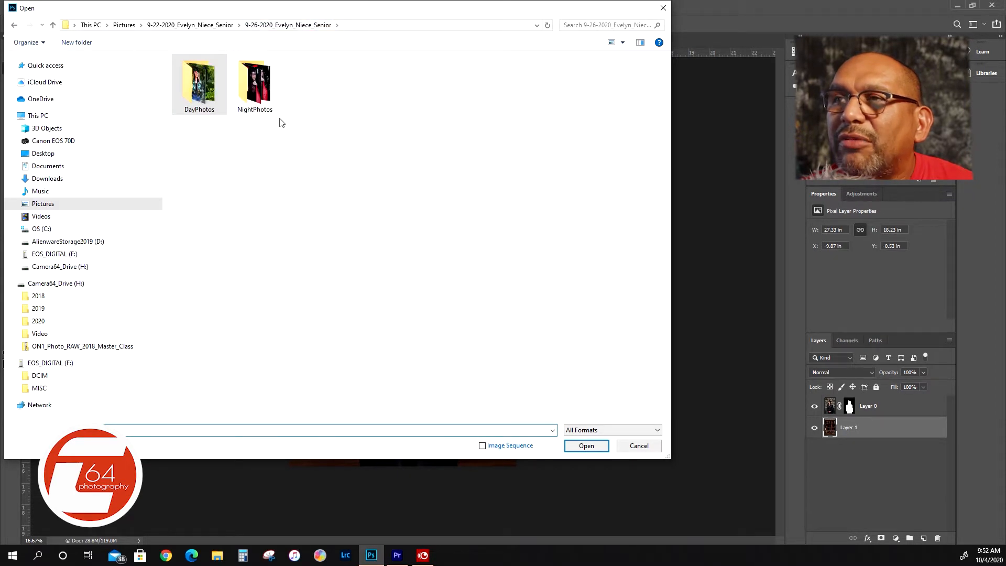
pyautogui.doubleClick(255, 84)
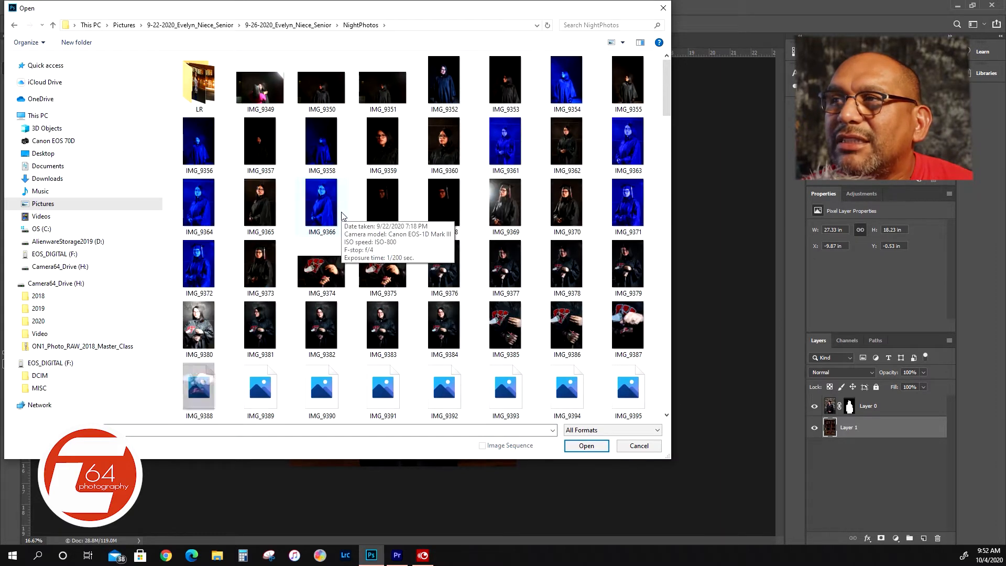
pyautogui.click(203, 92)
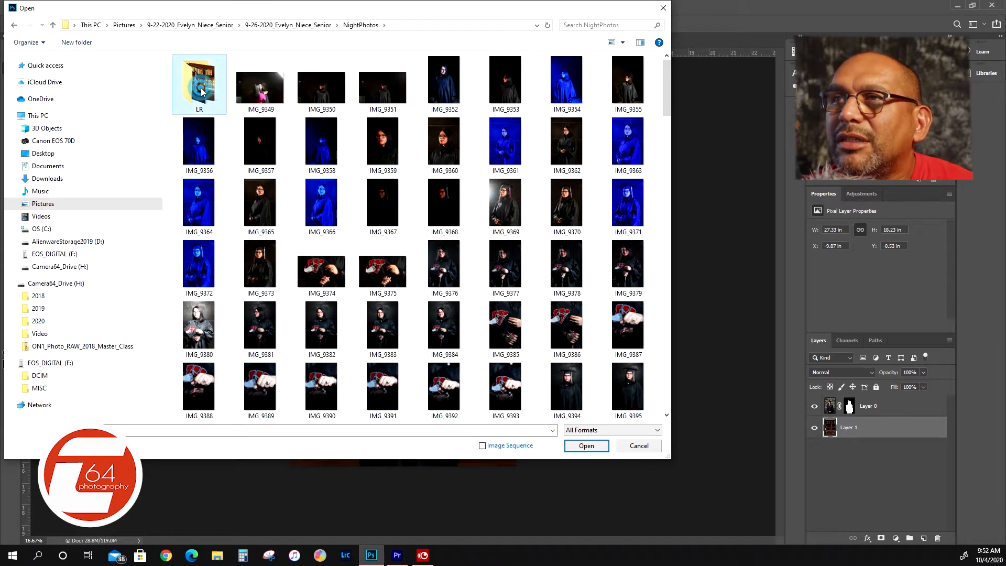
pyautogui.doubleClick(203, 92)
pyautogui.click(258, 85)
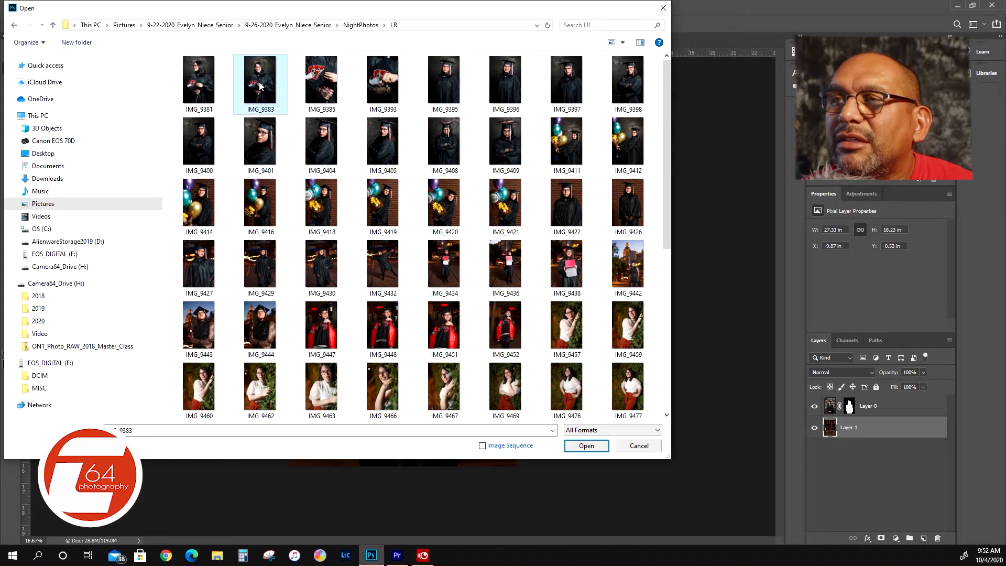
pyautogui.click(584, 446)
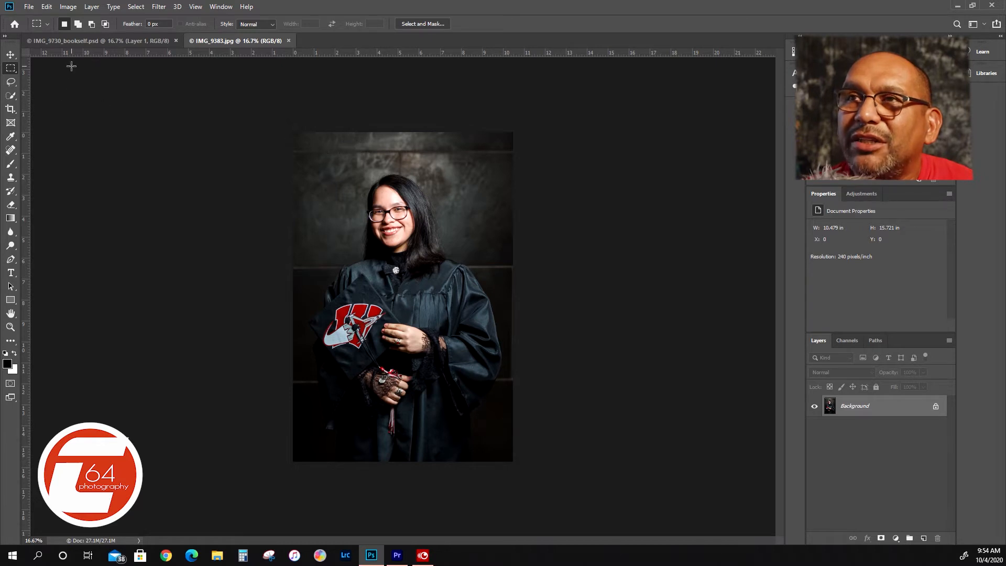
# Select the graduate's whole figure with the Quick Selection tool.
pyautogui.click(11, 82)
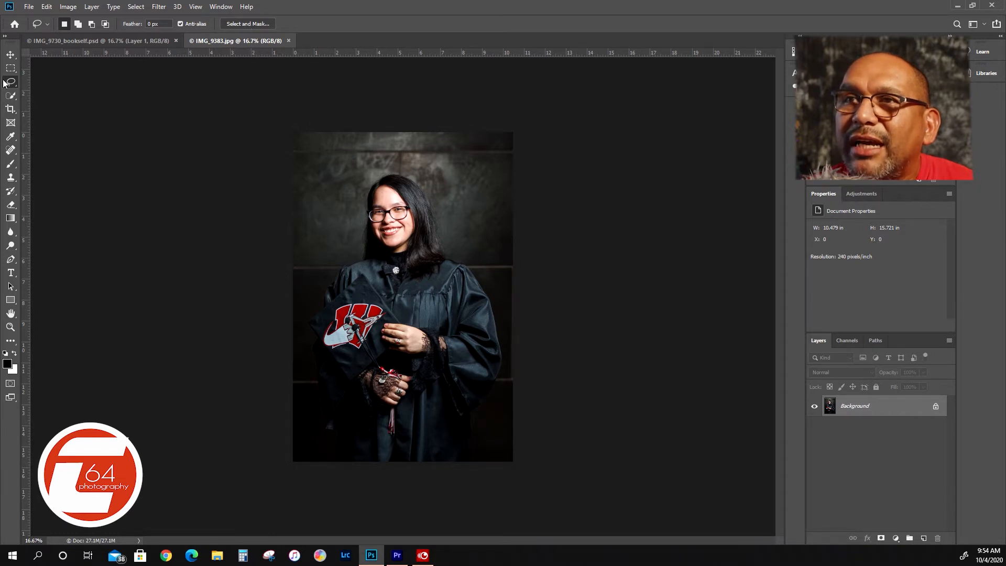
pyautogui.click(10, 96)
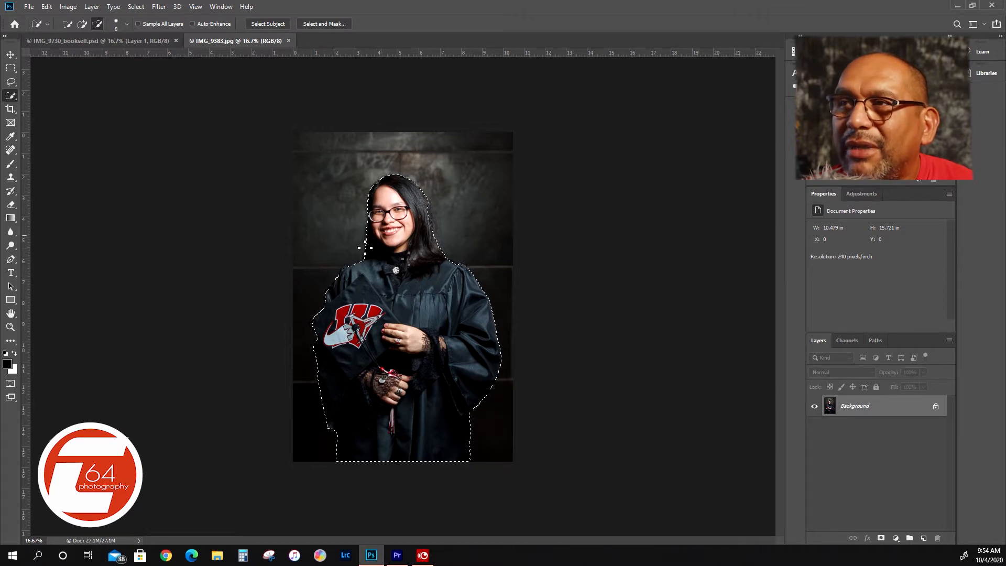
# Enlarge the selection brush to 70 px and add the missing strands along the outer edge of the long hair to the selection.
pyautogui.scroll(5, 421, 184)
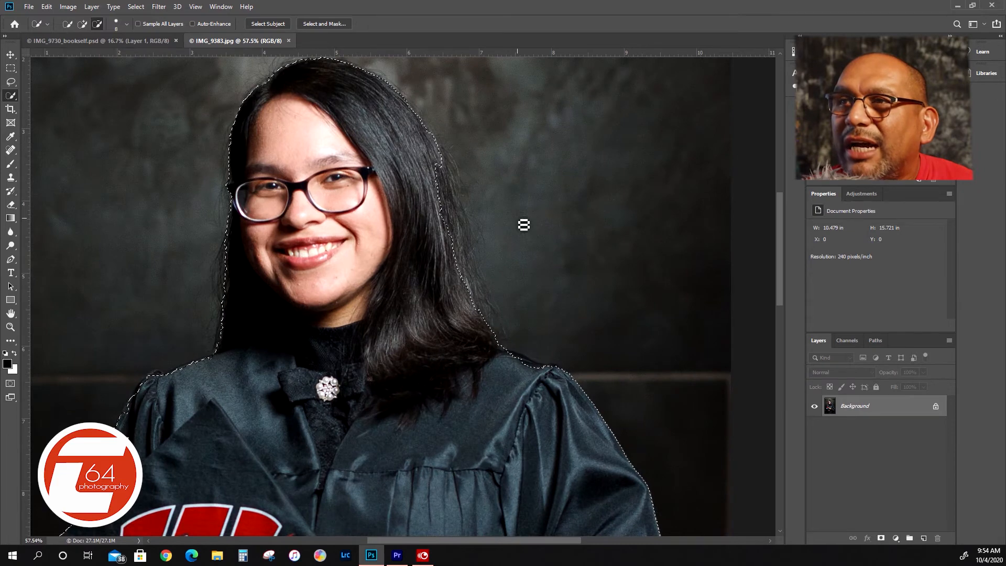
pyautogui.scroll(1, 524, 224)
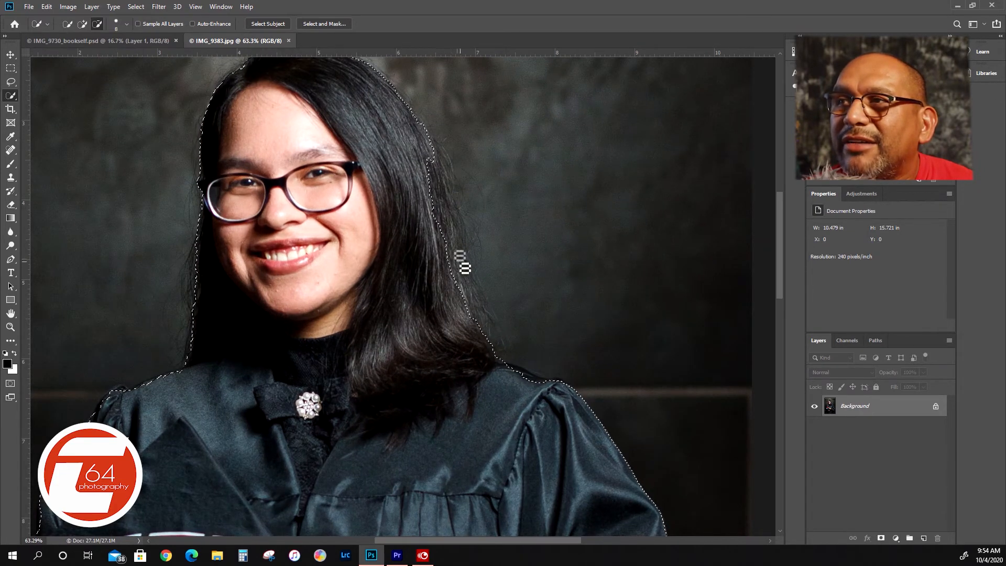
pyautogui.click(81, 23)
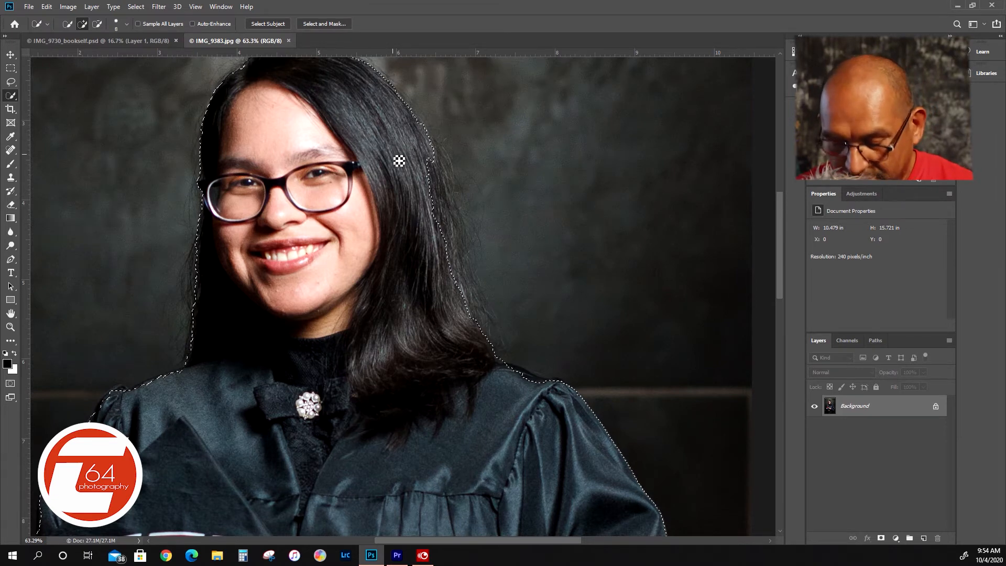
pyautogui.press(']')
pyautogui.press(']')
pyautogui.press(']')
pyautogui.press(']')
pyautogui.press(']')
pyautogui.press(']')
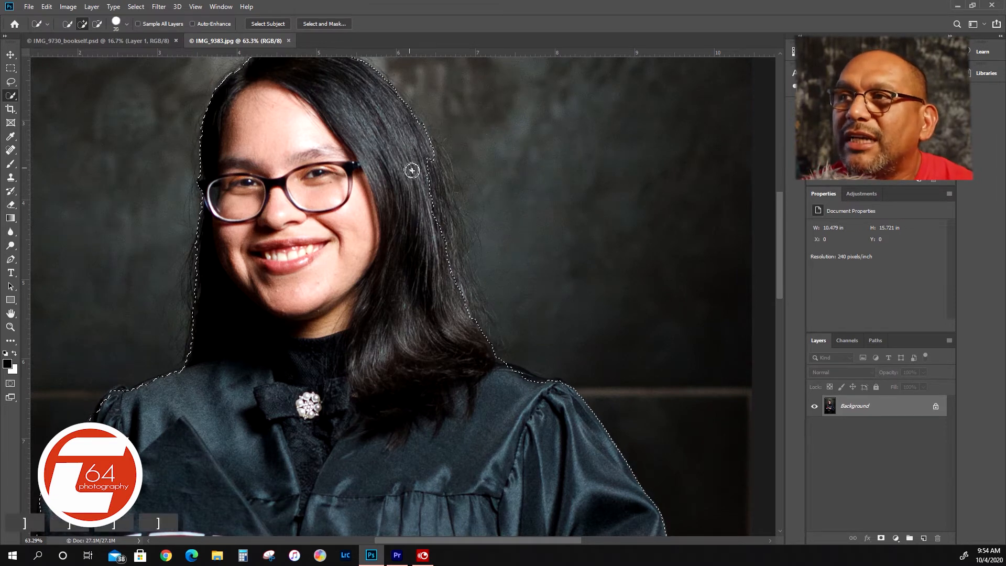
pyautogui.press(']')
pyautogui.press(']')
pyautogui.press(']')
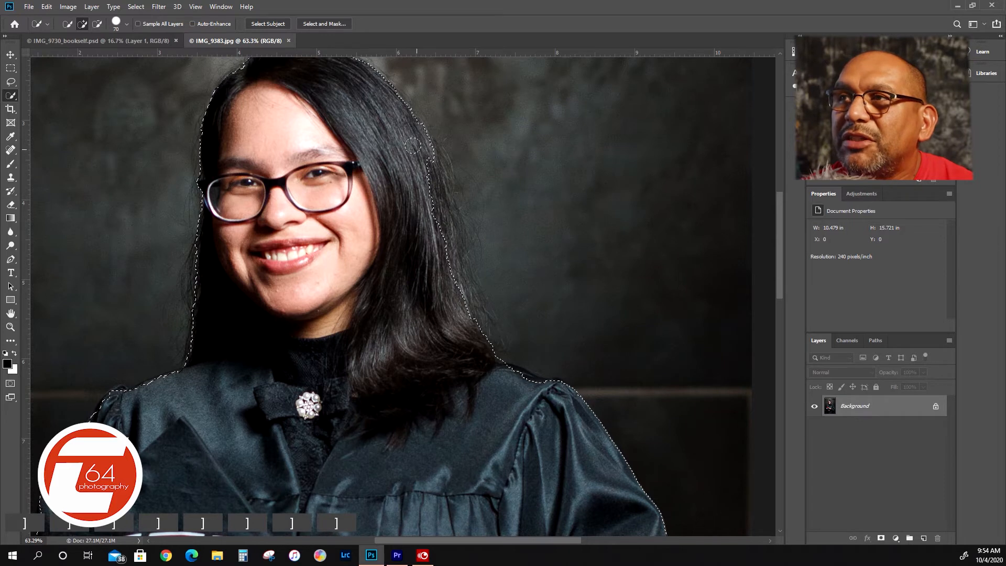
pyautogui.moveTo(421, 160); pyautogui.dragTo(454, 296)
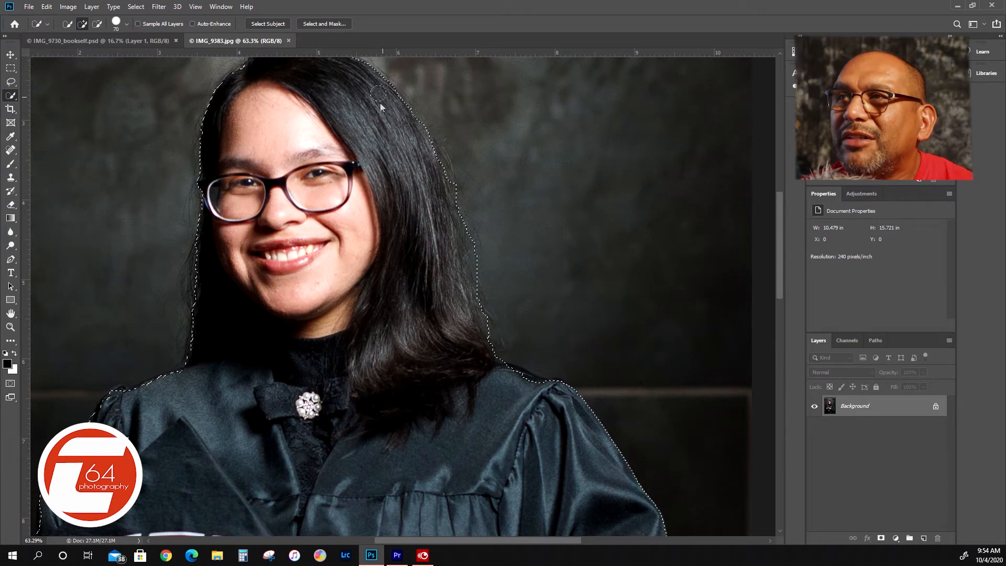
# Refine the selection around the top of the head and subtract the excess background beside the hair.
pyautogui.moveTo(779, 267); pyautogui.dragTo(773, 240)
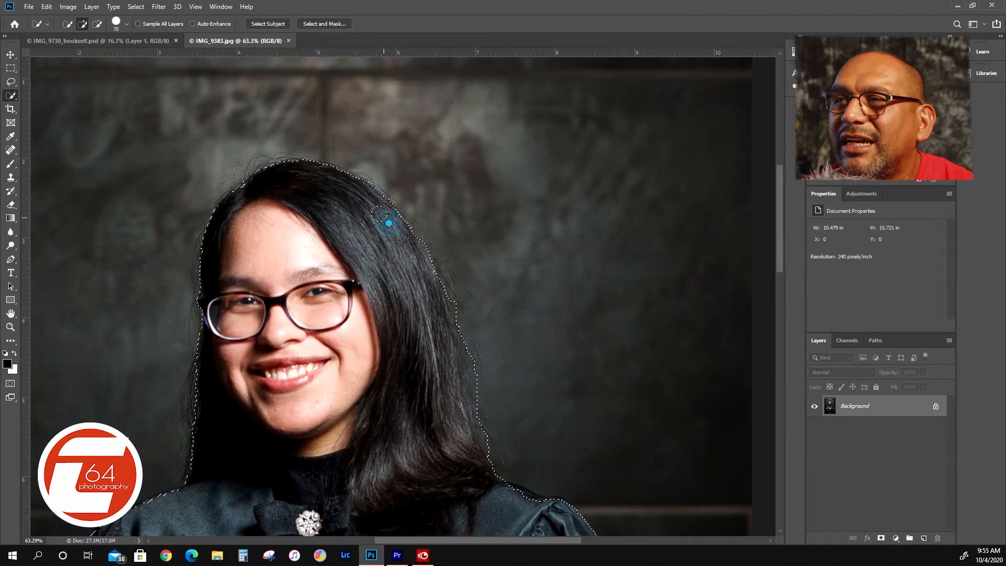
pyautogui.click(344, 185)
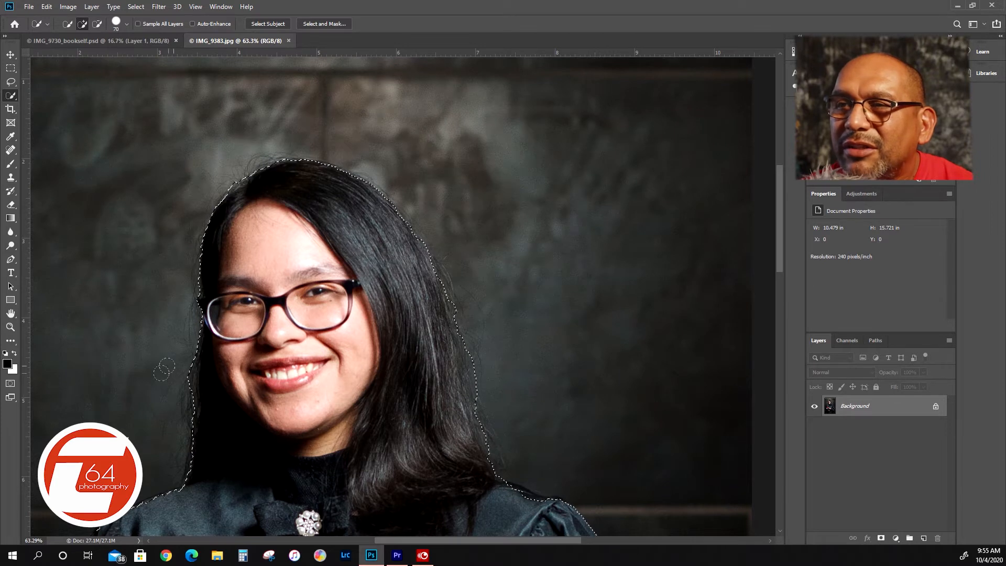
pyautogui.click(96, 24)
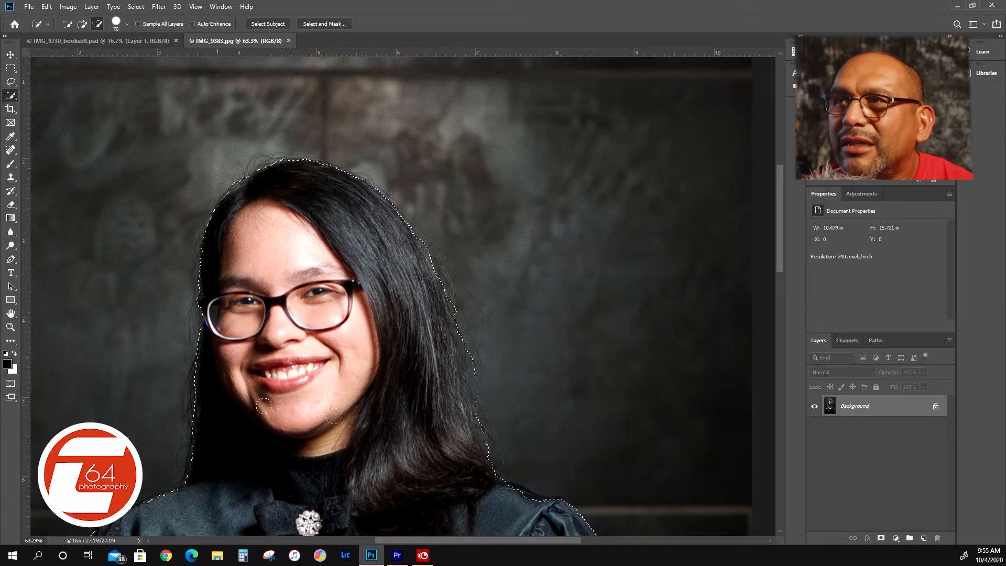
# Refine the selection in Select and Mask with a 2.1 px feather and -9% shift edge, and turn it into a layer mask.
pyautogui.click(322, 23)
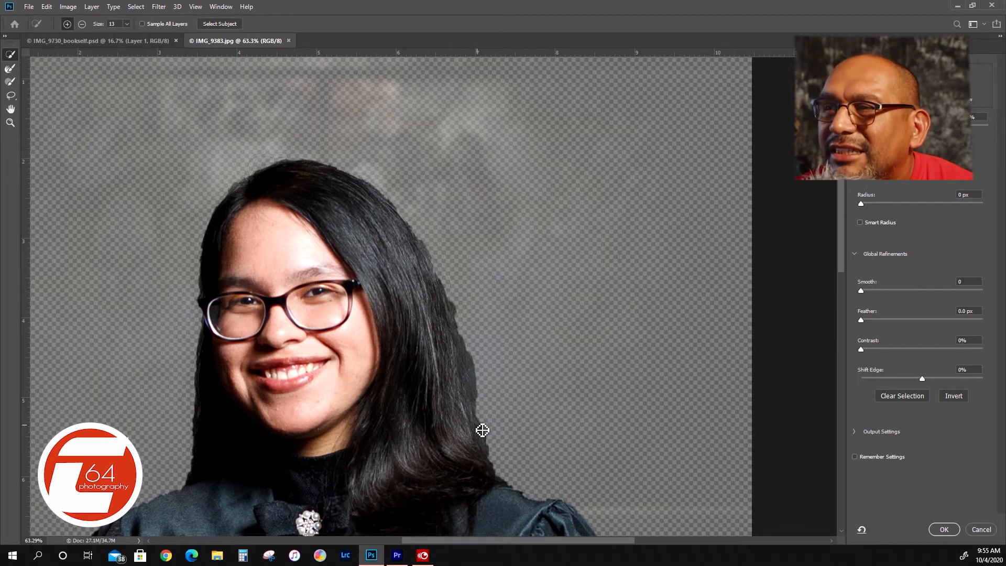
pyautogui.moveTo(841, 241); pyautogui.dragTo(842, 273)
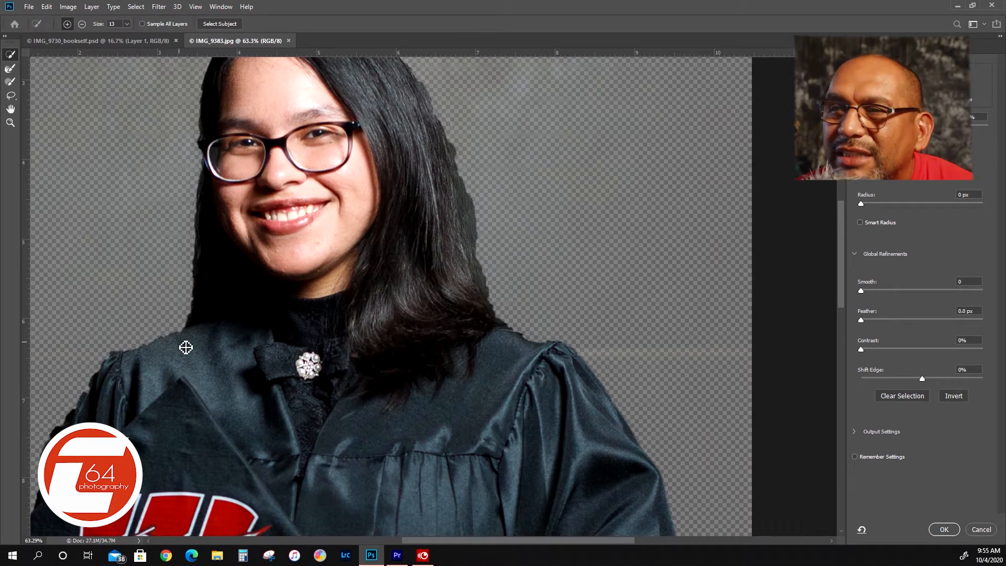
pyautogui.moveTo(841, 217); pyautogui.dragTo(819, 224)
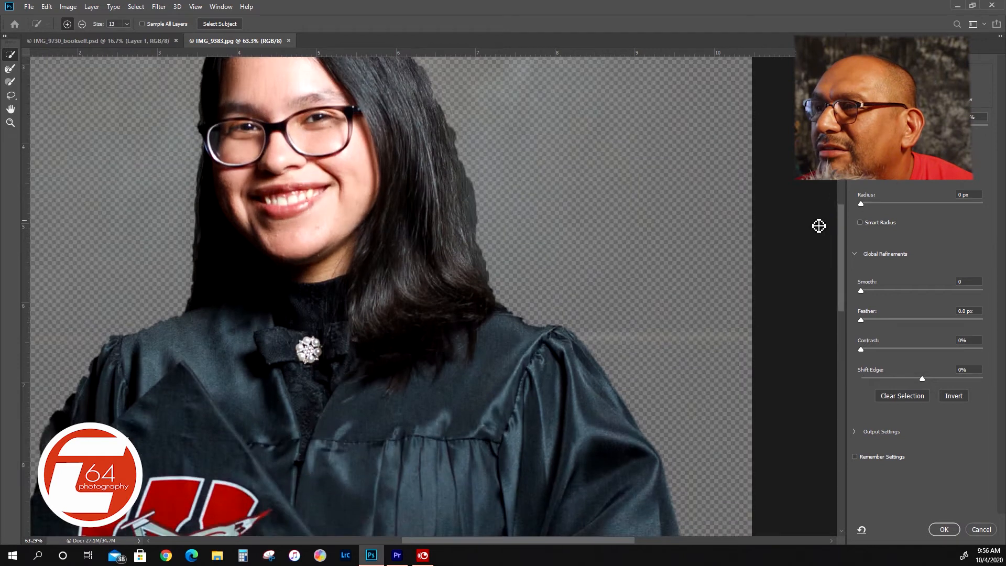
pyautogui.moveTo(863, 322); pyautogui.dragTo(875, 321)
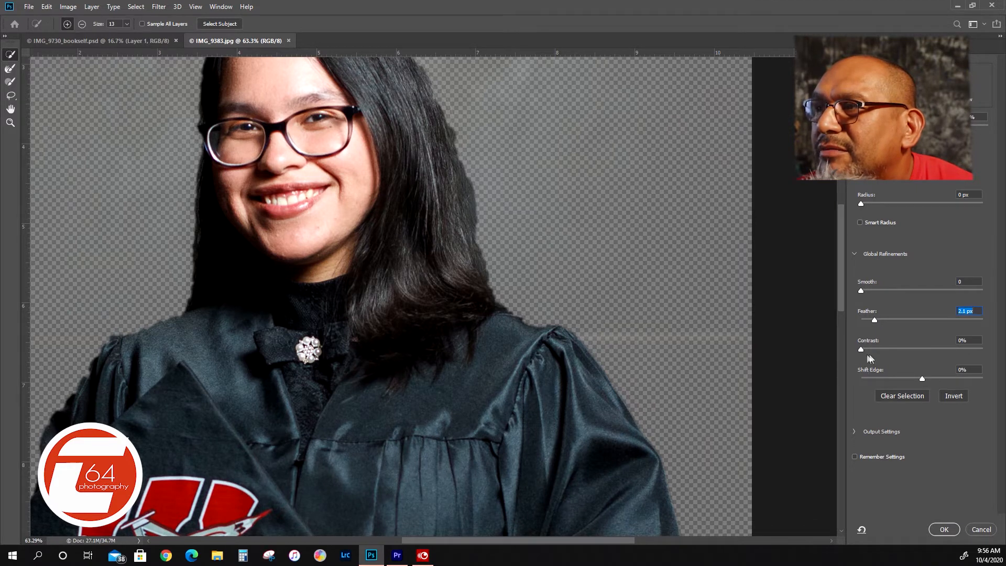
pyautogui.moveTo(922, 378)
pyautogui.mouseDown()
pyautogui.moveTo(933, 378)
pyautogui.moveTo(907, 381)
pyautogui.moveTo(916, 381)
pyautogui.mouseUp()
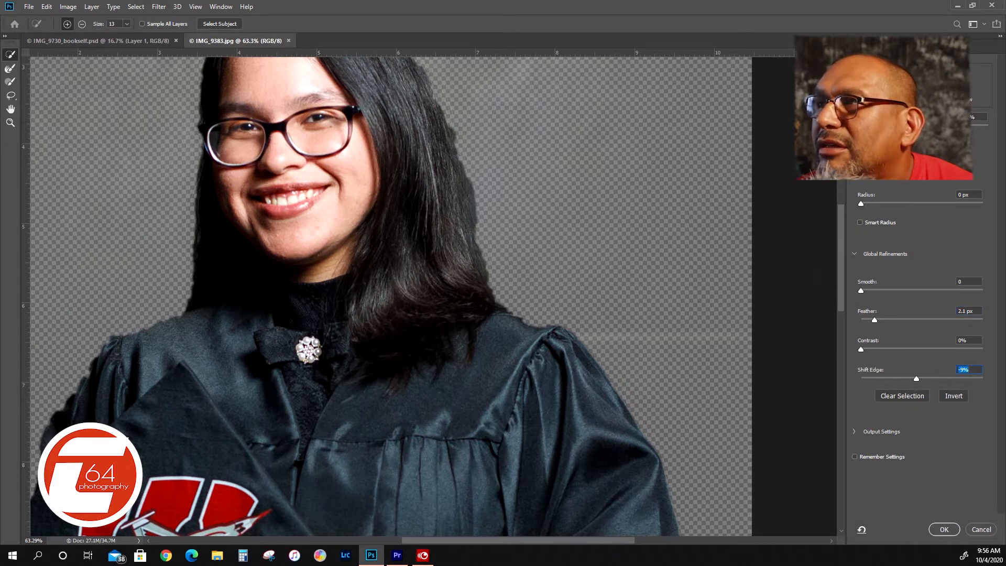
pyautogui.click(856, 457)
pyautogui.click(856, 456)
pyautogui.click(944, 529)
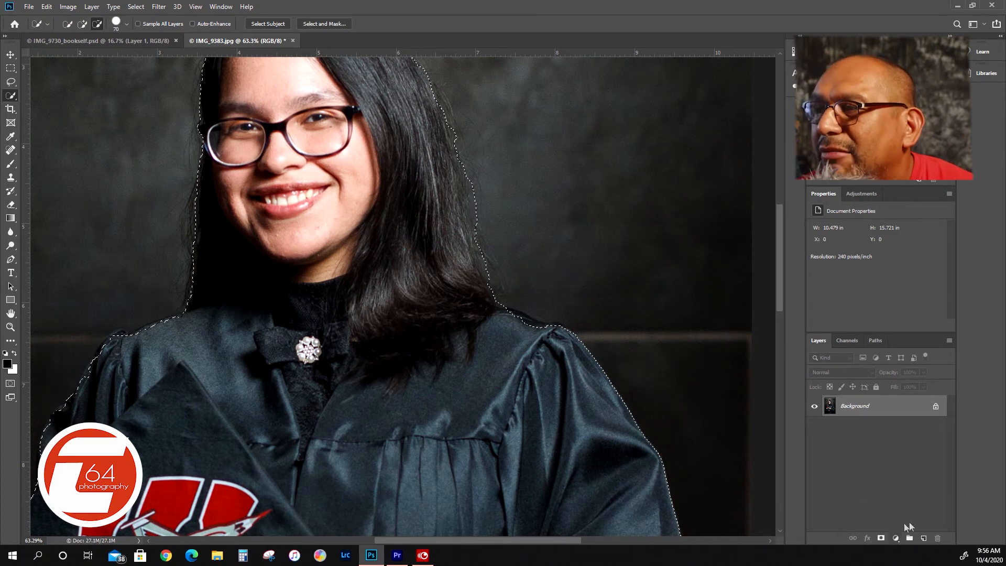
pyautogui.click(881, 539)
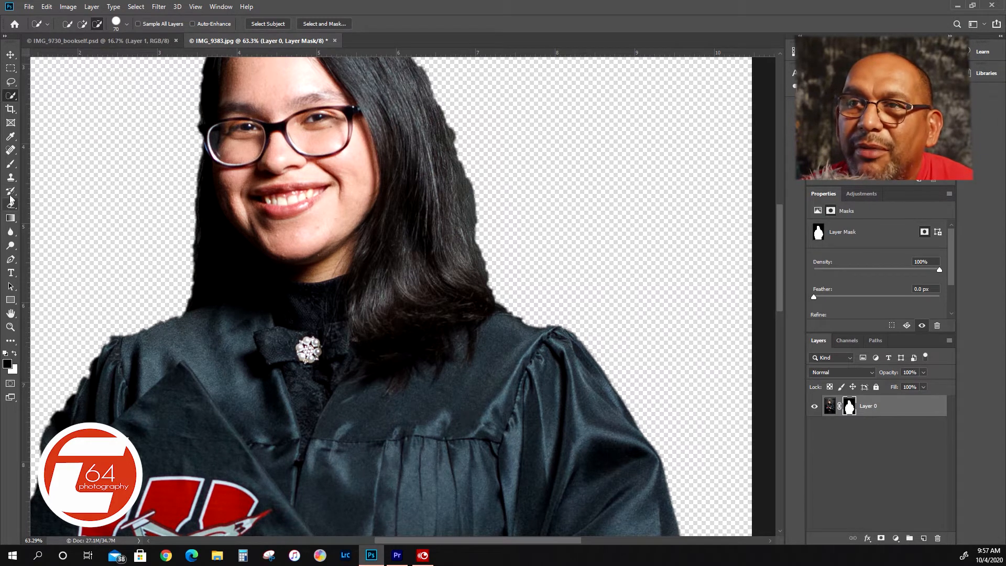
# Set up the Brush tool for painting on the layer mask with 31% hardness and a size of 44 px.
pyautogui.click(11, 163)
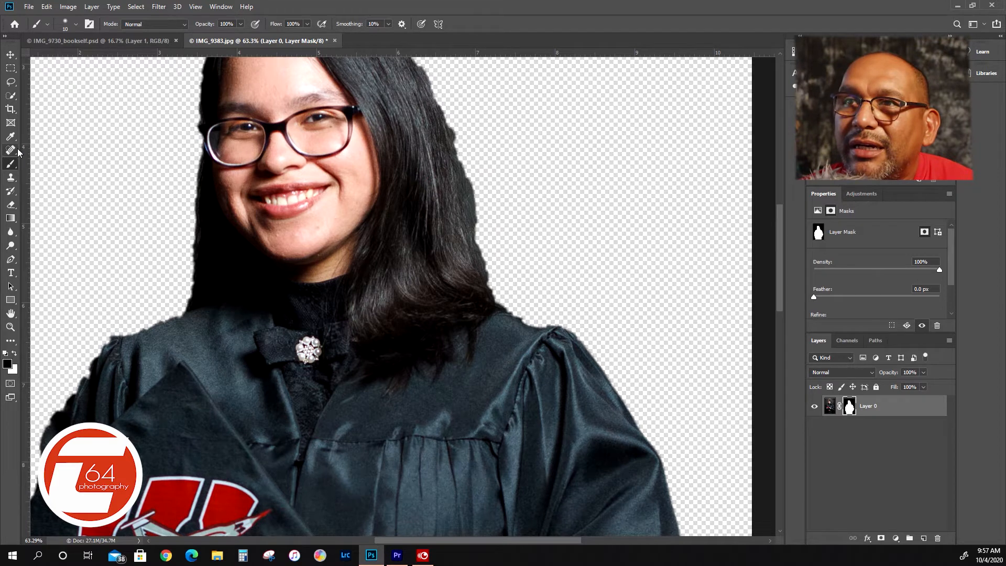
pyautogui.click(77, 26)
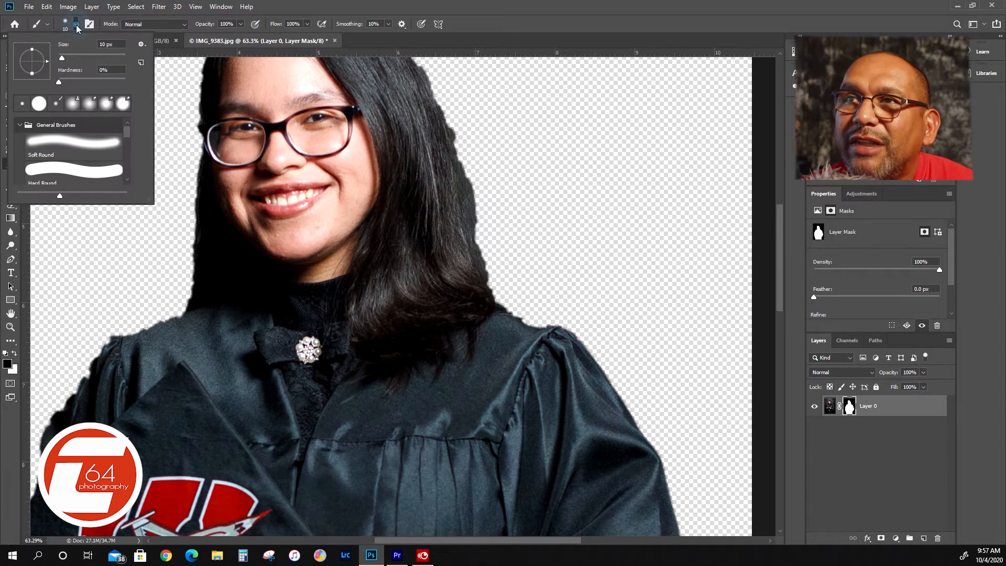
pyautogui.moveTo(58, 81); pyautogui.dragTo(69, 83)
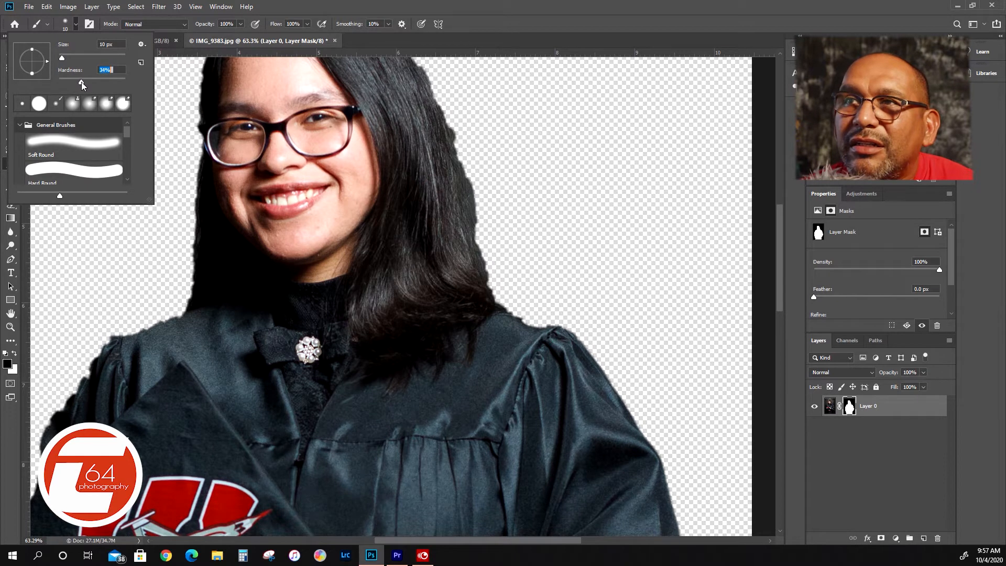
pyautogui.moveTo(81, 82); pyautogui.dragTo(80, 82)
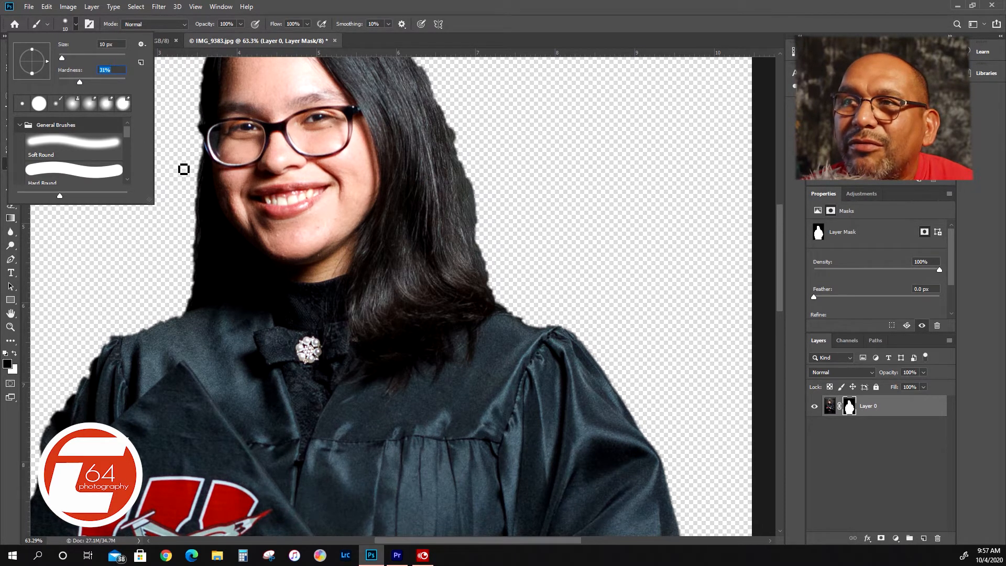
pyautogui.moveTo(63, 60); pyautogui.dragTo(72, 57)
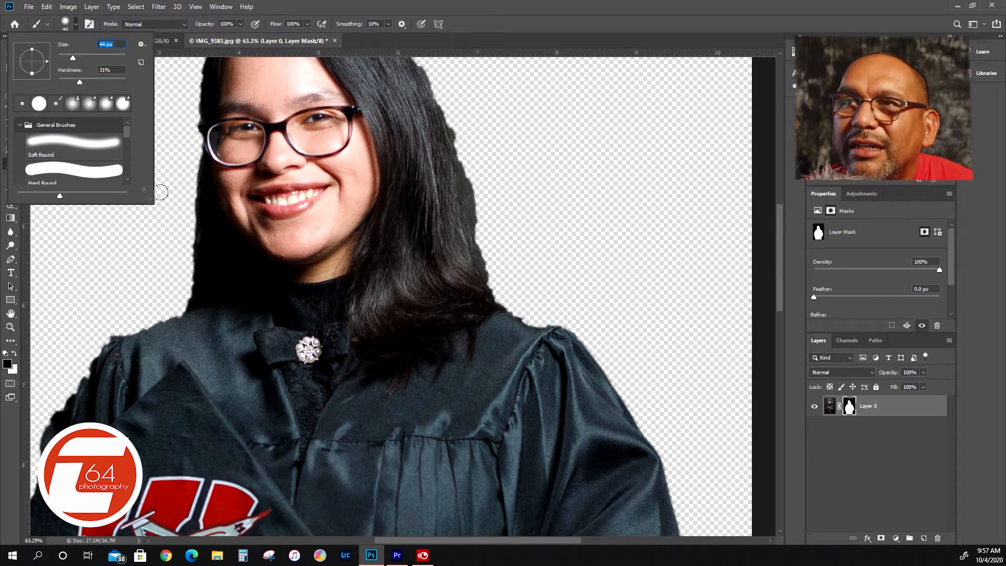
# Paint with white on the layer mask to restore the outer edge of the long hair and the shoulder below it.
pyautogui.click(76, 25)
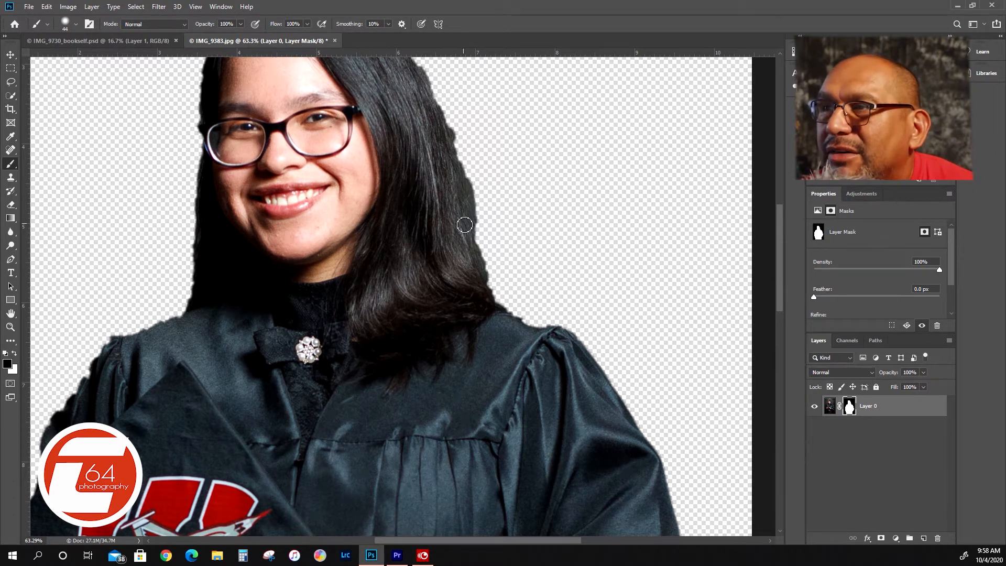
pyautogui.click(15, 353)
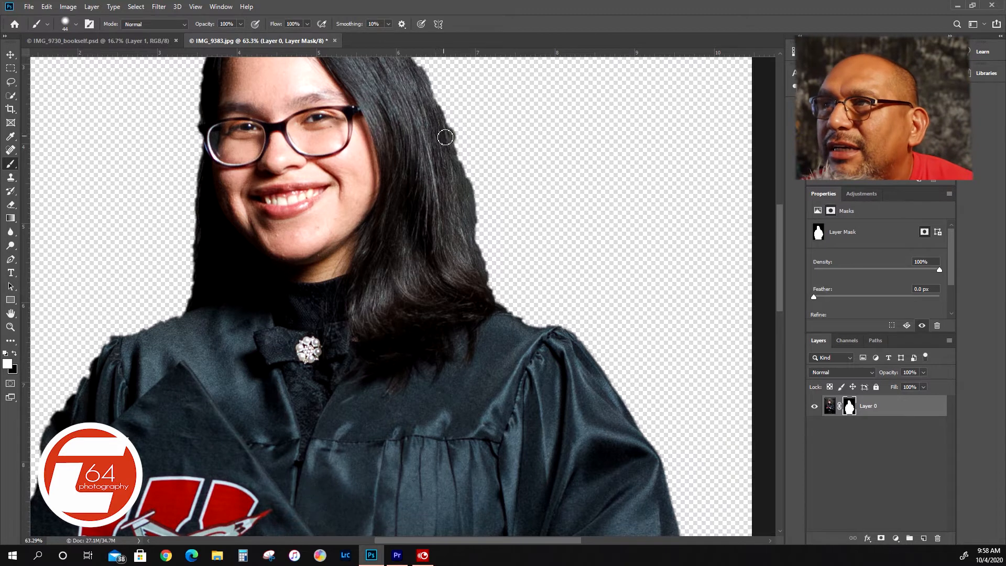
pyautogui.moveTo(449, 142)
pyautogui.mouseDown()
pyautogui.moveTo(498, 310)
pyautogui.moveTo(535, 333)
pyautogui.moveTo(522, 331)
pyautogui.moveTo(517, 321)
pyautogui.moveTo(578, 346)
pyautogui.moveTo(634, 428)
pyautogui.mouseUp()
pyautogui.scroll(-4, 781, 283)
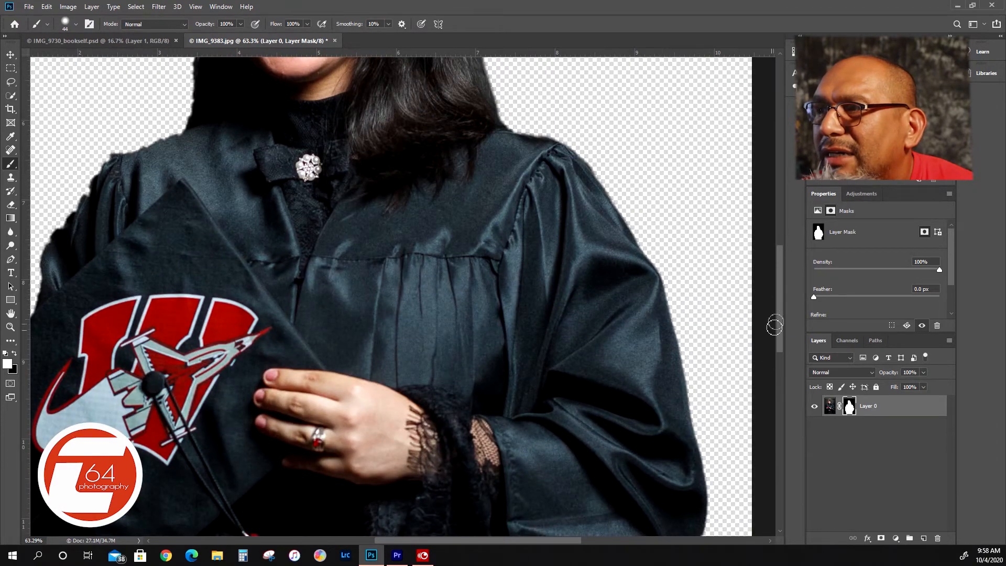
# Paint white on the mask along the wide sleeve and the lower gown edge below the long-hair side to smooth the outline.
pyautogui.moveTo(781, 311); pyautogui.dragTo(782, 336)
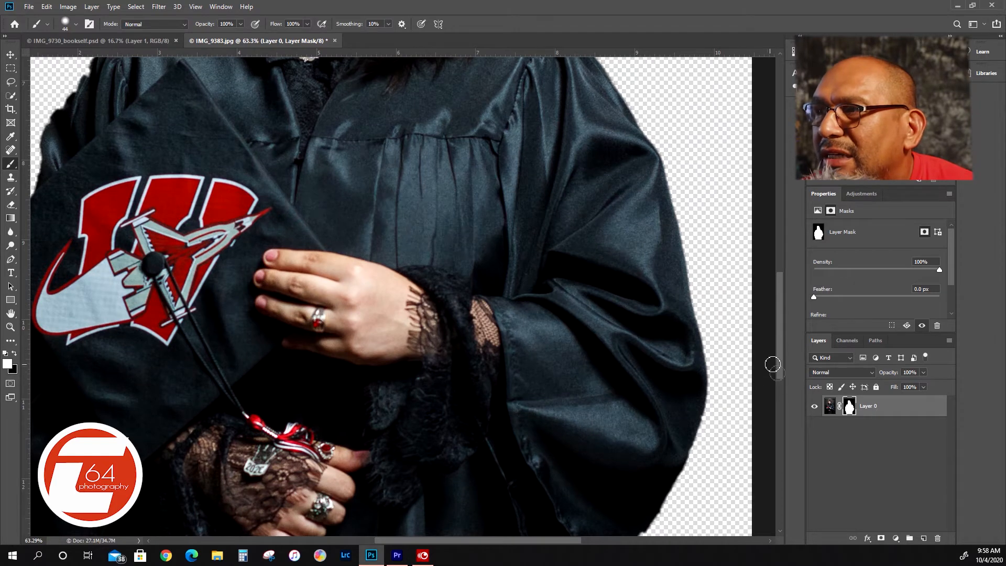
pyautogui.moveTo(782, 346); pyautogui.dragTo(780, 368)
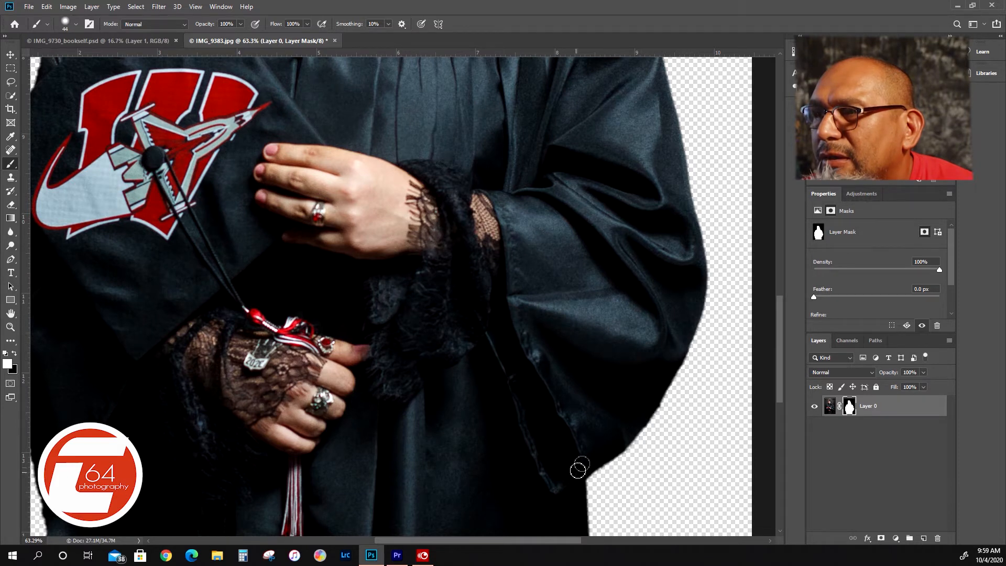
pyautogui.moveTo(781, 353); pyautogui.dragTo(776, 400)
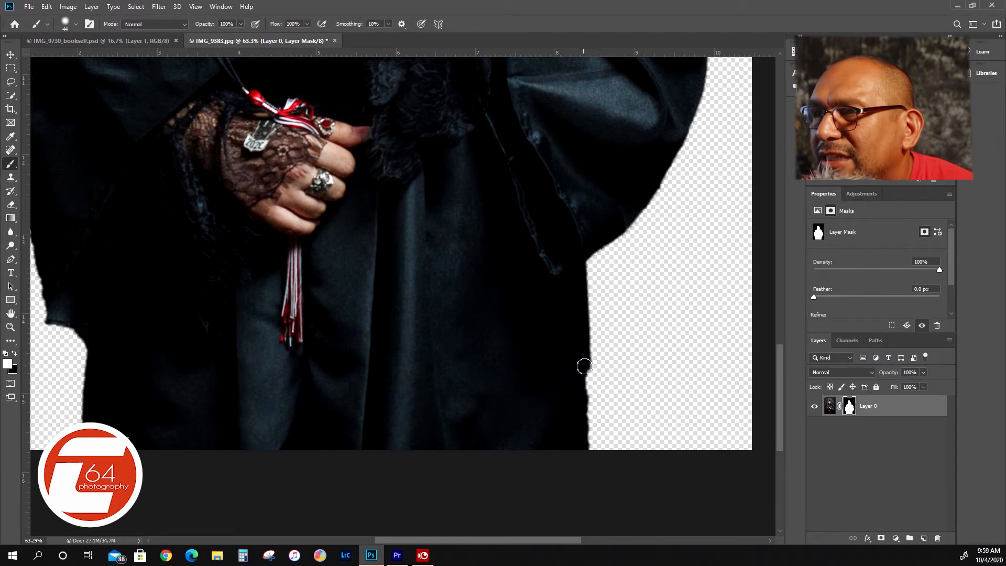
pyautogui.moveTo(586, 416)
pyautogui.mouseDown()
pyautogui.moveTo(589, 463)
pyautogui.moveTo(589, 427)
pyautogui.mouseUp()
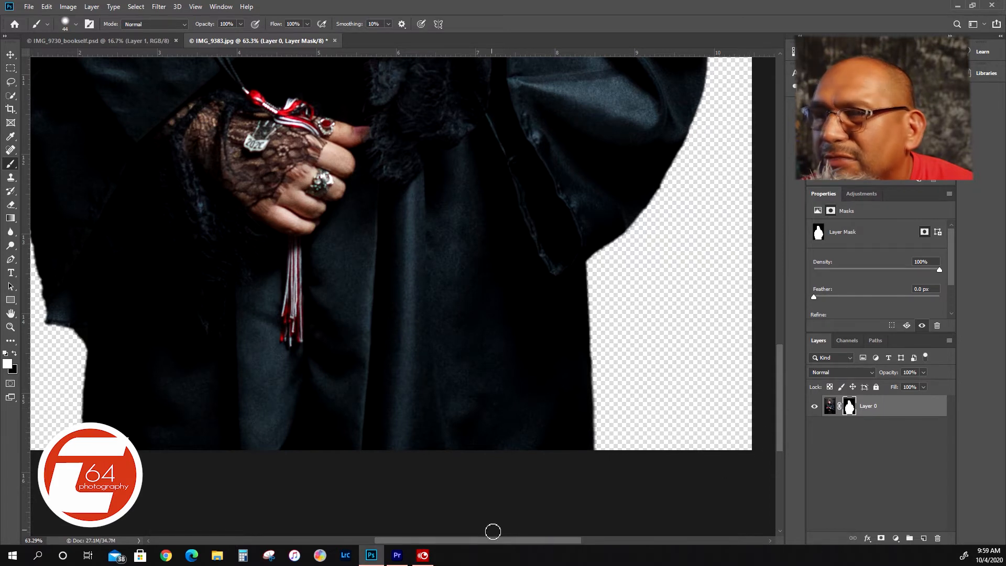
# Restore the gown's outer edge below the cap on the opposite side by painting white on the layer mask.
pyautogui.moveTo(492, 540); pyautogui.dragTo(430, 542)
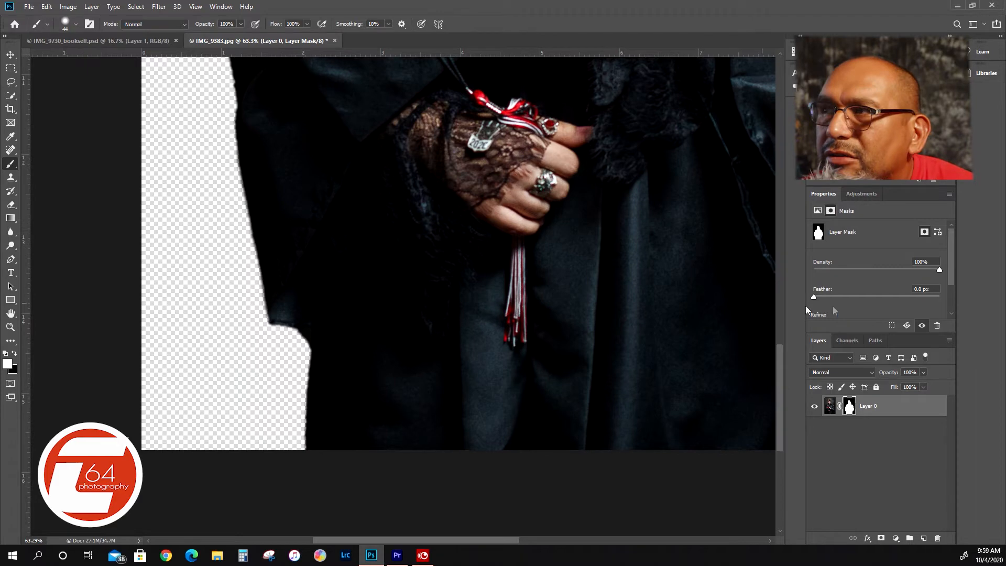
pyautogui.moveTo(780, 373); pyautogui.dragTo(776, 327)
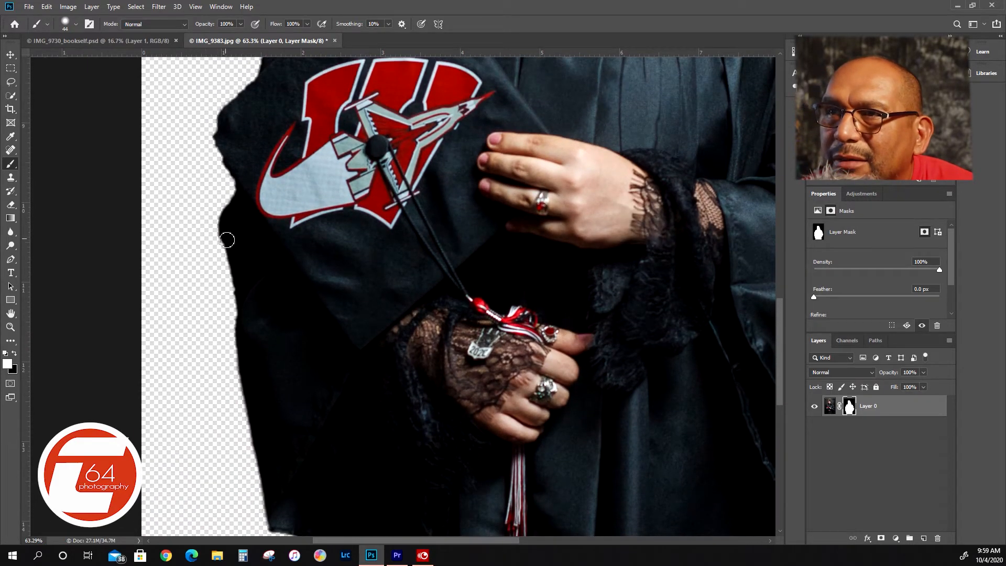
pyautogui.moveTo(226, 237); pyautogui.dragTo(246, 364)
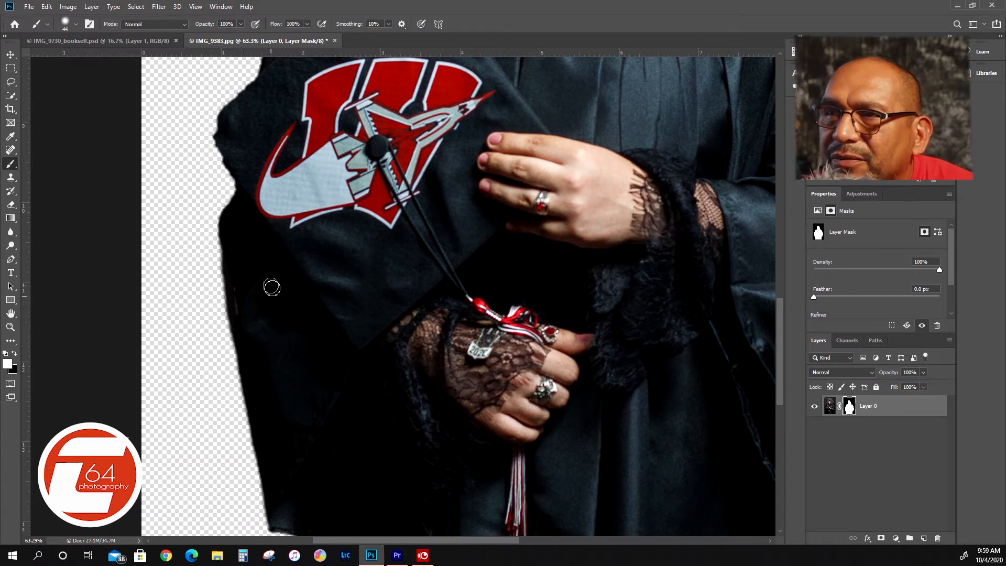
pyautogui.moveTo(231, 272)
pyautogui.mouseDown()
pyautogui.moveTo(232, 254)
pyautogui.moveTo(237, 288)
pyautogui.mouseUp()
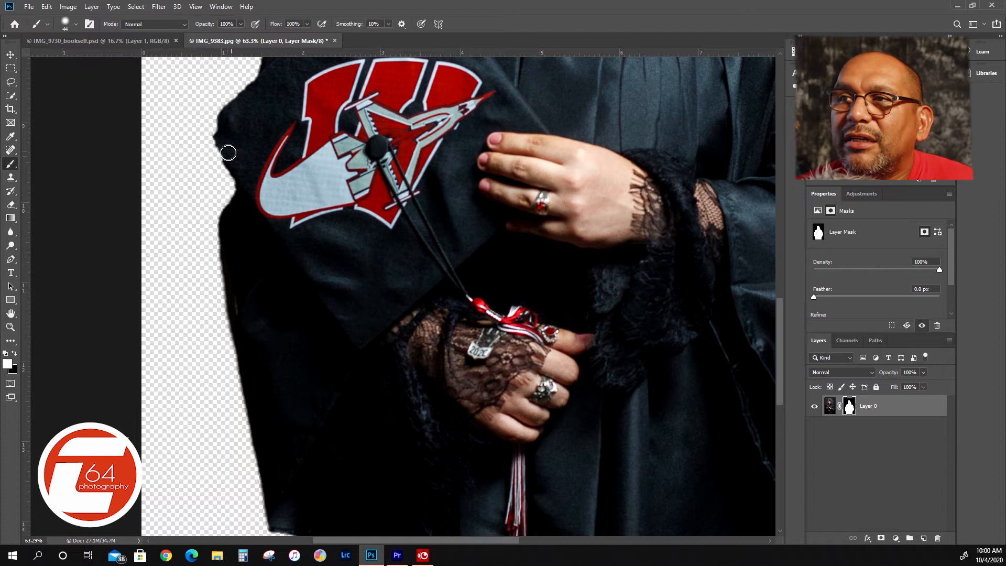
# Paint back the graduation cap's missing corner and smooth the shoulder and upper sleeve edge above it on the mask.
pyautogui.moveTo(222, 148); pyautogui.dragTo(215, 125)
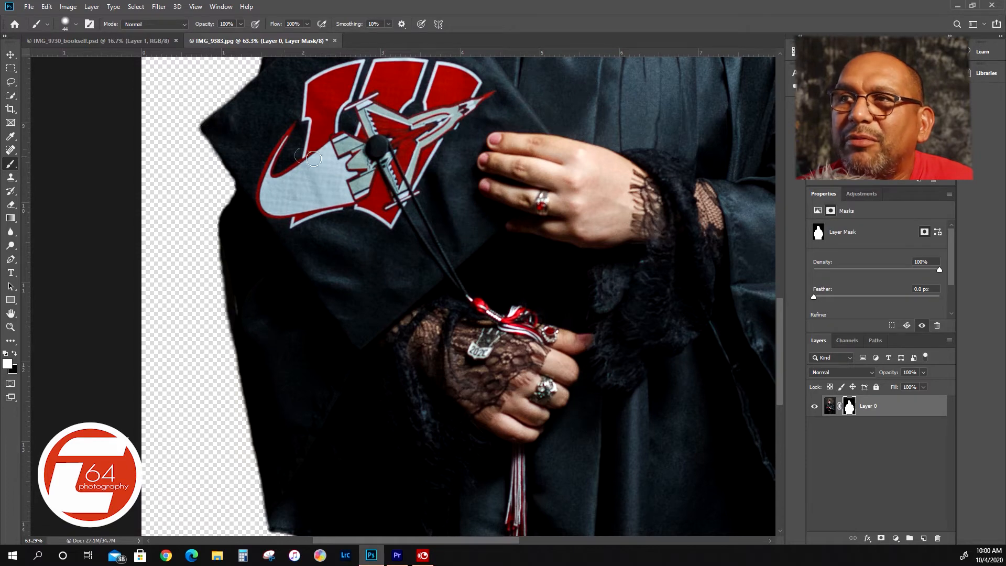
pyautogui.moveTo(779, 316); pyautogui.dragTo(770, 268)
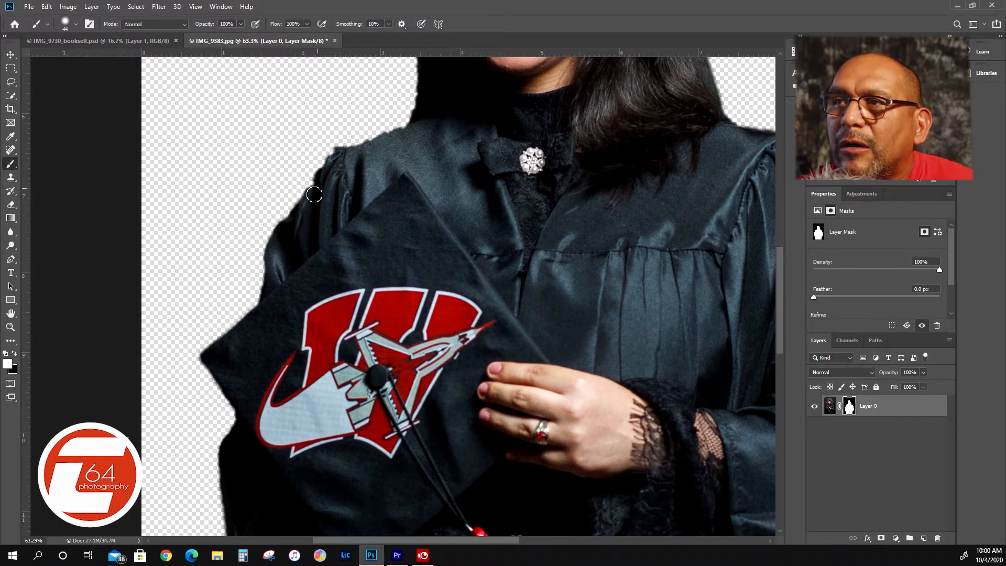
pyautogui.moveTo(342, 156); pyautogui.dragTo(350, 154)
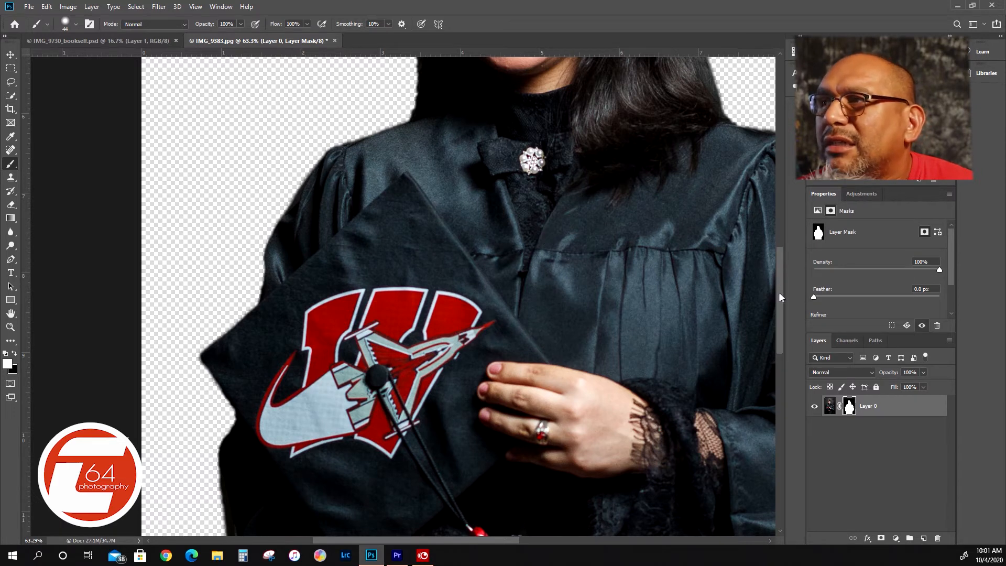
# Clean up the fringe beside the face with black and restore the hair outline around the head with white on the mask.
pyautogui.moveTo(779, 292); pyautogui.dragTo(779, 247)
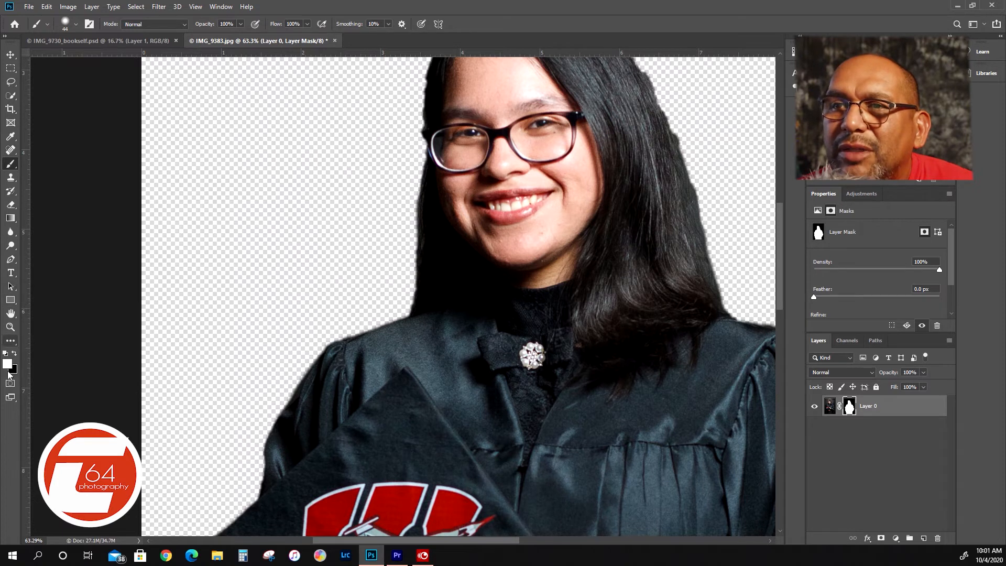
pyautogui.click(14, 355)
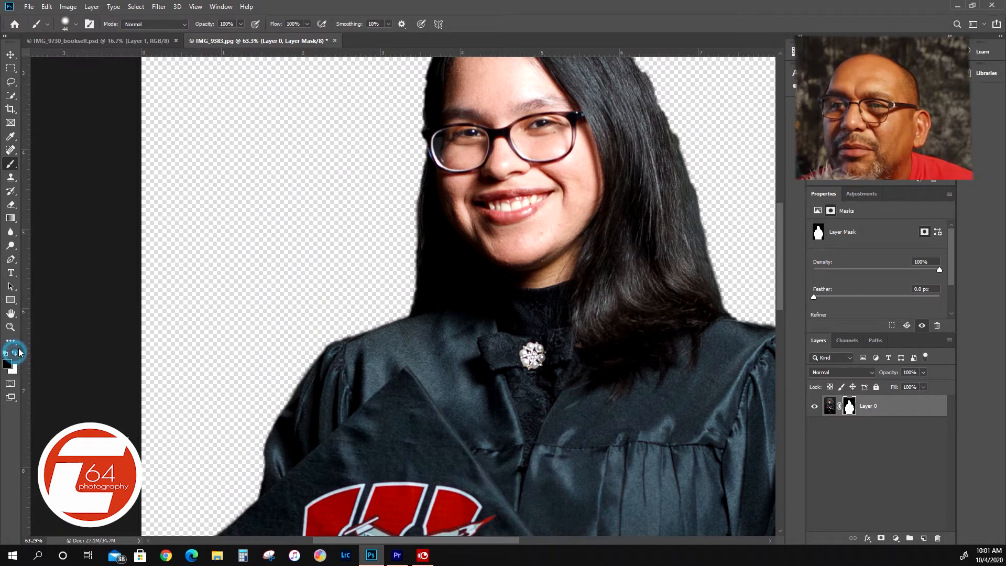
pyautogui.moveTo(415, 192); pyautogui.dragTo(411, 217)
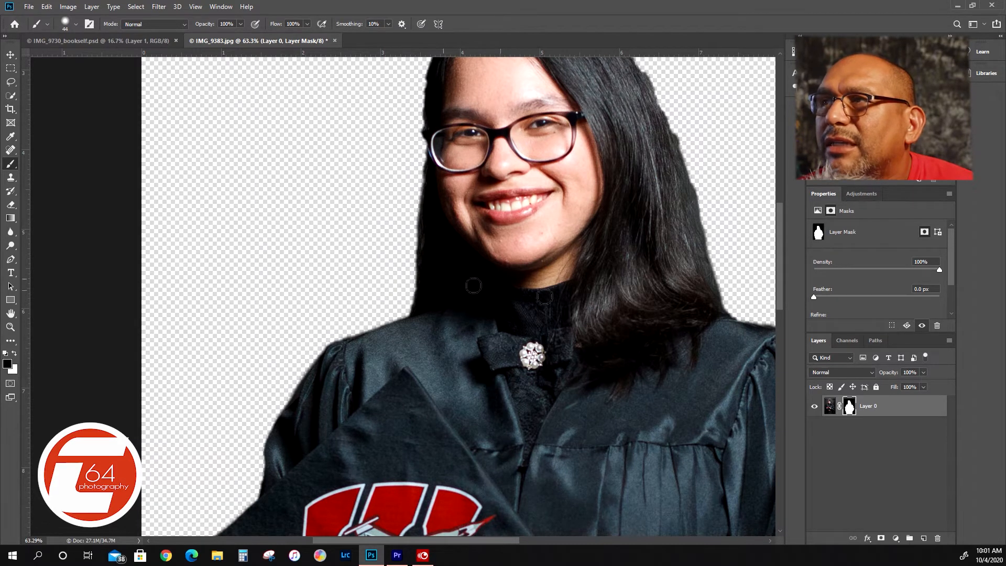
pyautogui.moveTo(778, 249); pyautogui.dragTo(776, 225)
pyautogui.click(13, 354)
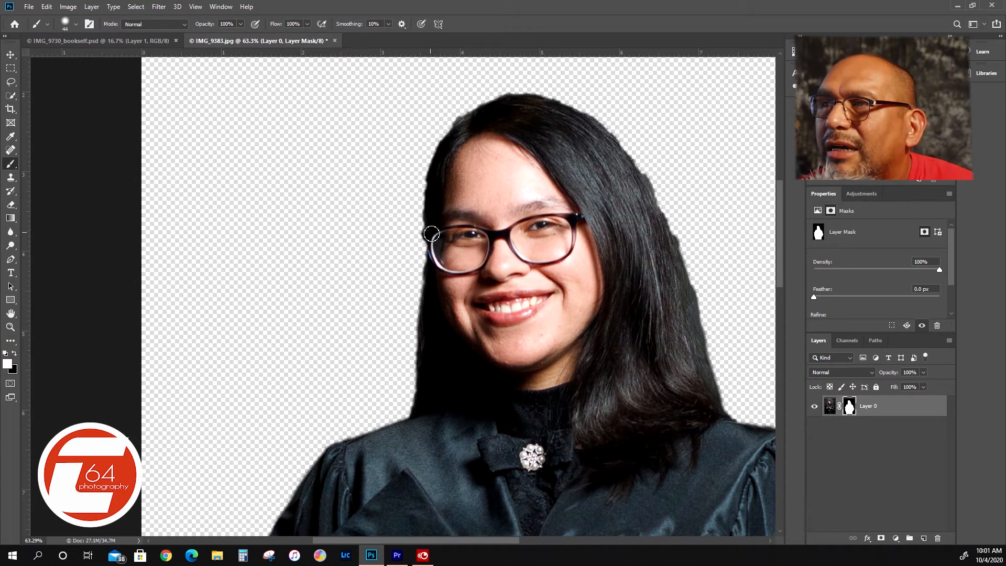
pyautogui.moveTo(431, 210)
pyautogui.mouseDown()
pyautogui.moveTo(451, 142)
pyautogui.moveTo(469, 123)
pyautogui.moveTo(479, 131)
pyautogui.moveTo(459, 131)
pyautogui.moveTo(482, 111)
pyautogui.moveTo(469, 122)
pyautogui.moveTo(514, 105)
pyautogui.moveTo(565, 115)
pyautogui.moveTo(611, 138)
pyautogui.moveTo(644, 181)
pyautogui.moveTo(636, 168)
pyautogui.moveTo(615, 149)
pyautogui.moveTo(675, 253)
pyautogui.moveTo(625, 158)
pyautogui.mouseUp()
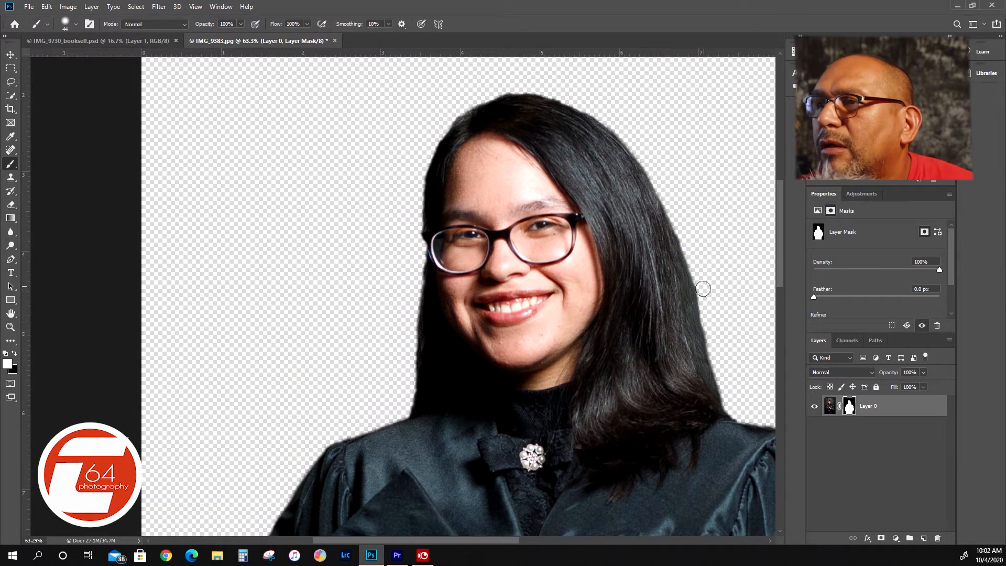
# Add a new empty layer above the graduate and name it "Backround".
pyautogui.scroll(-3, 672, 308)
pyautogui.scroll(-3, 644, 323)
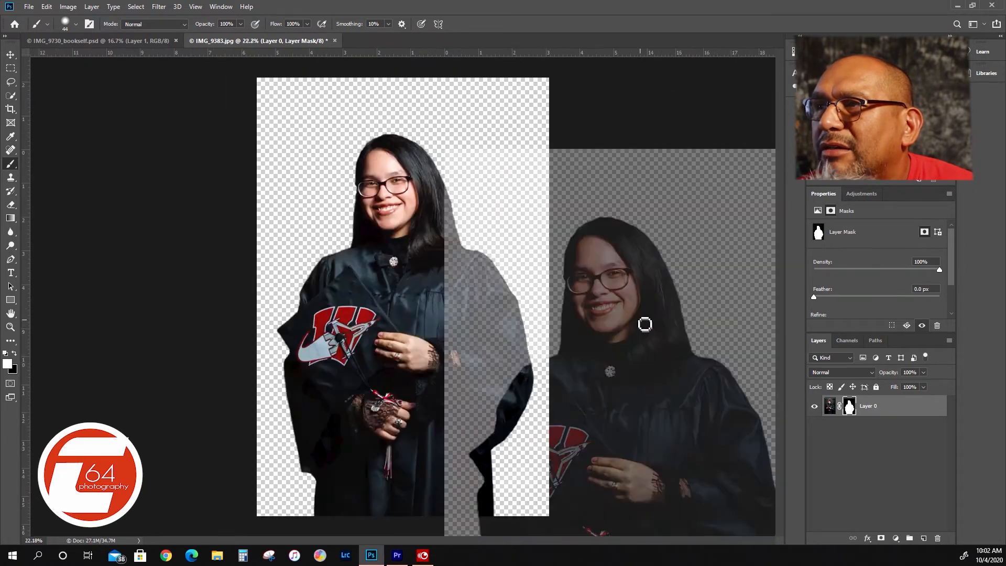
pyautogui.scroll(1, 629, 322)
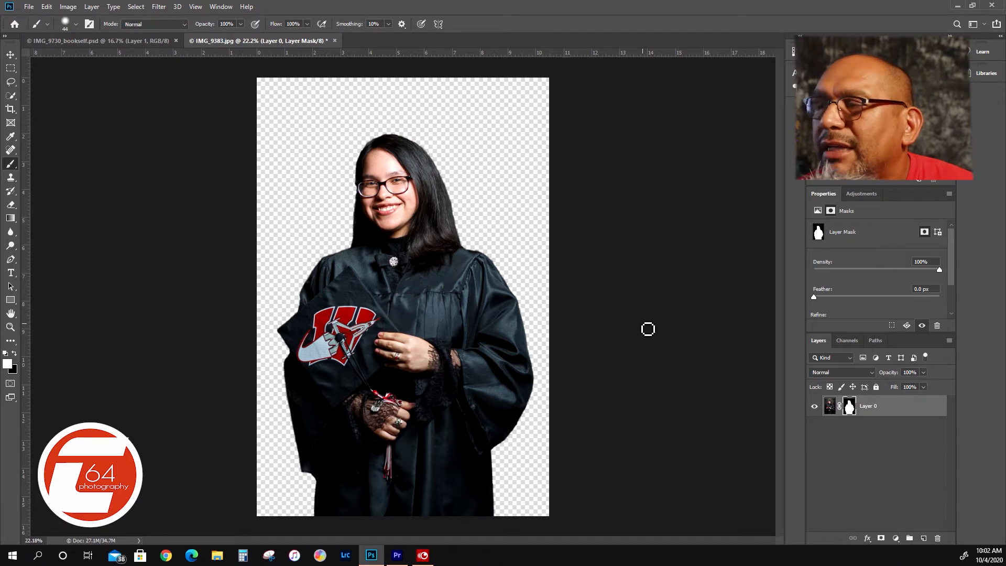
pyautogui.click(923, 537)
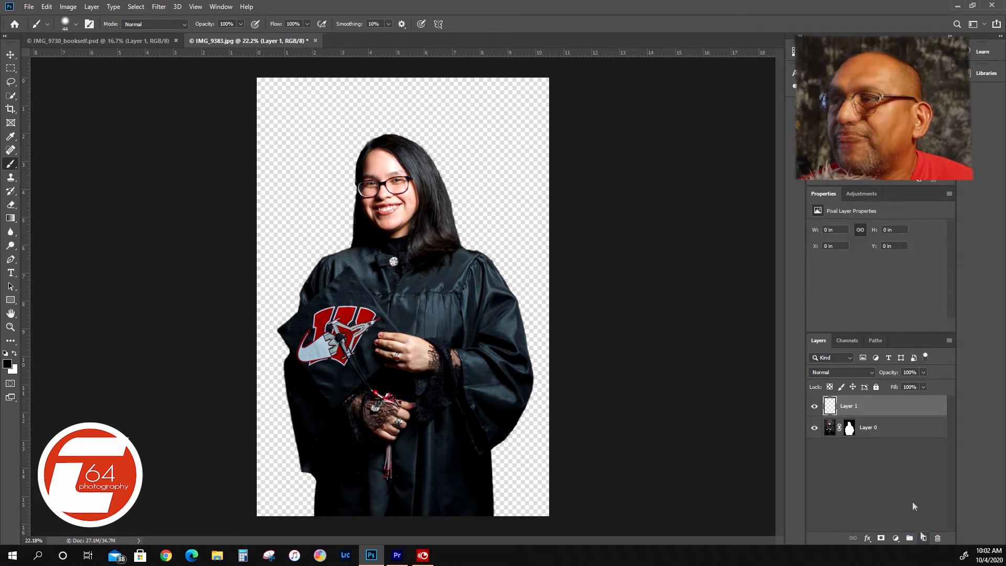
pyautogui.doubleClick(849, 409)
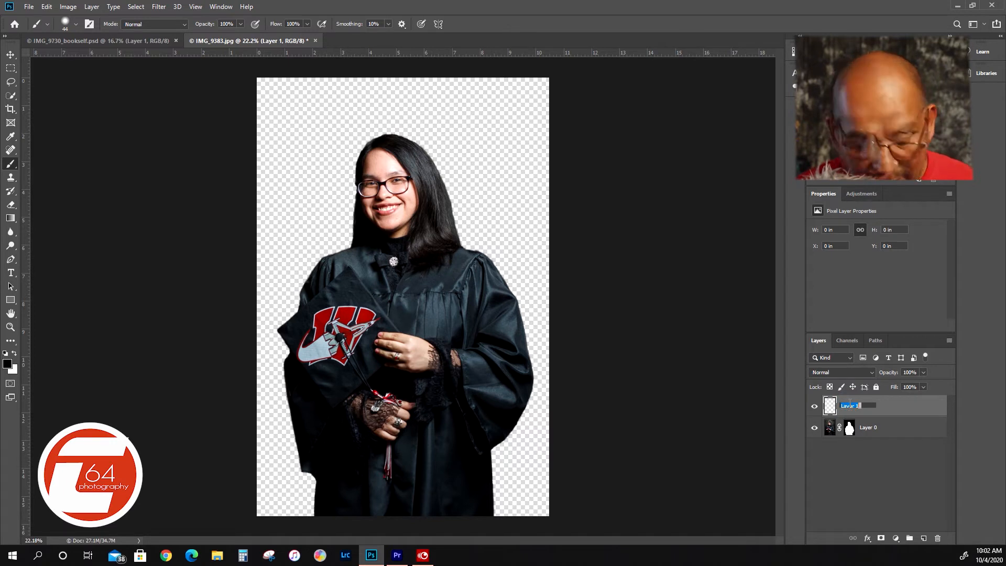
pyautogui.write('Backgroun')
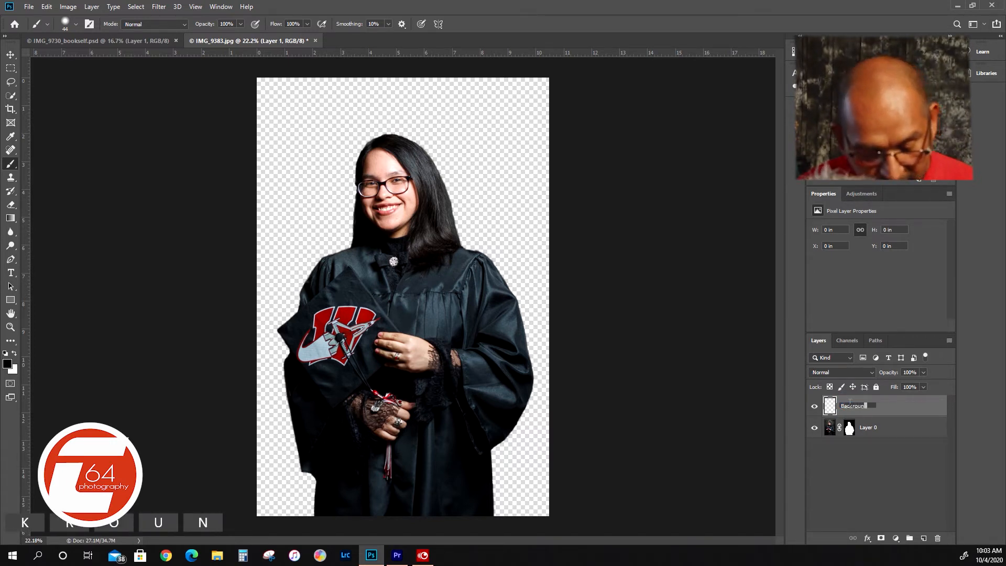
pyautogui.write('d')
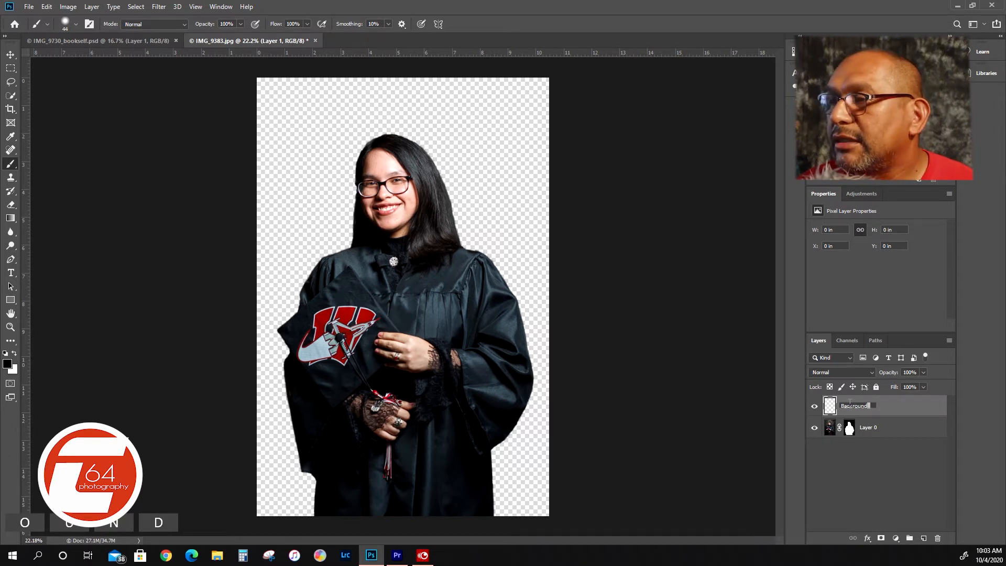
pyautogui.press('Return')
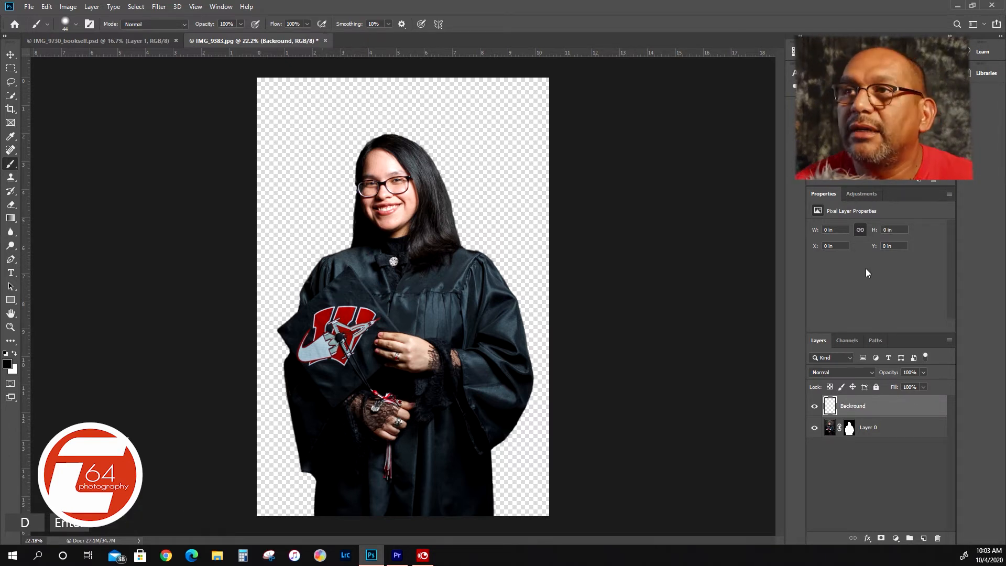
# Open the bookshelf image IGPhotoStore_BG170025a from the Downloads folder.
pyautogui.click(29, 7)
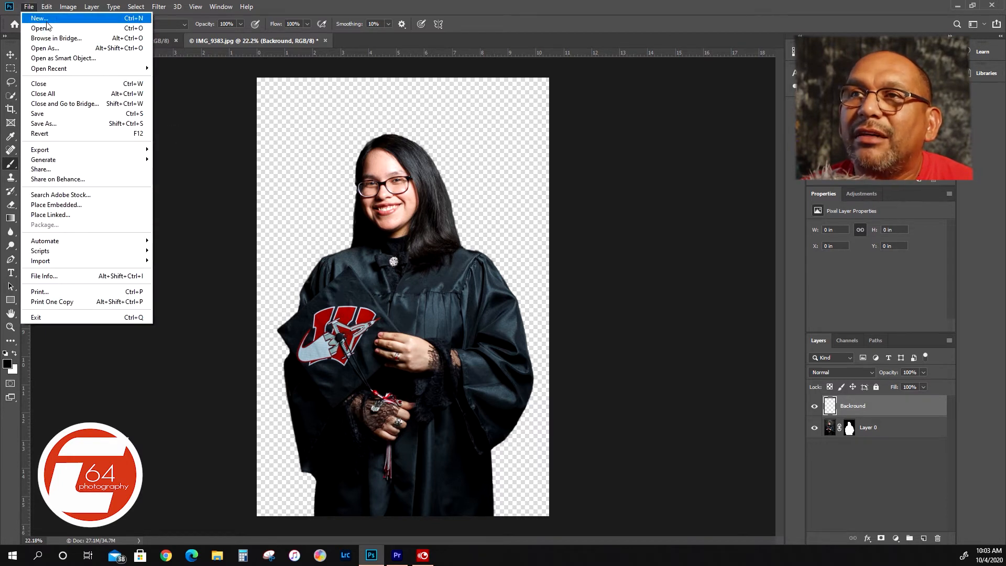
pyautogui.click(41, 28)
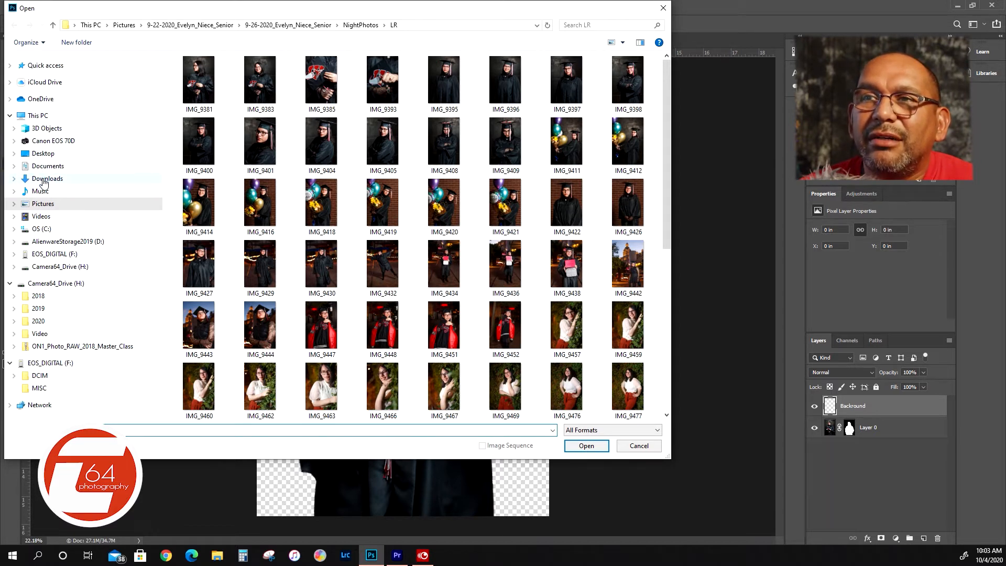
pyautogui.click(46, 181)
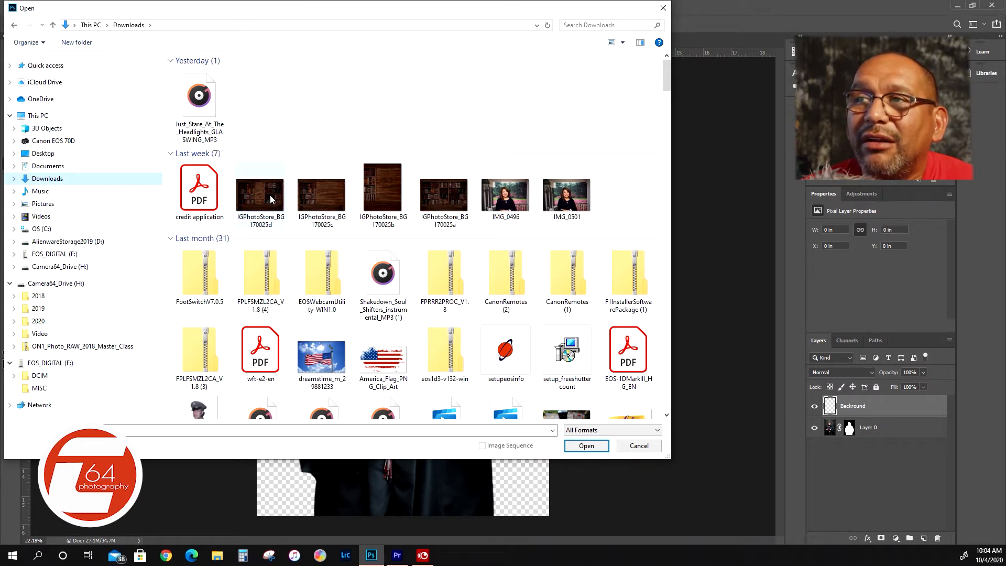
pyautogui.click(443, 199)
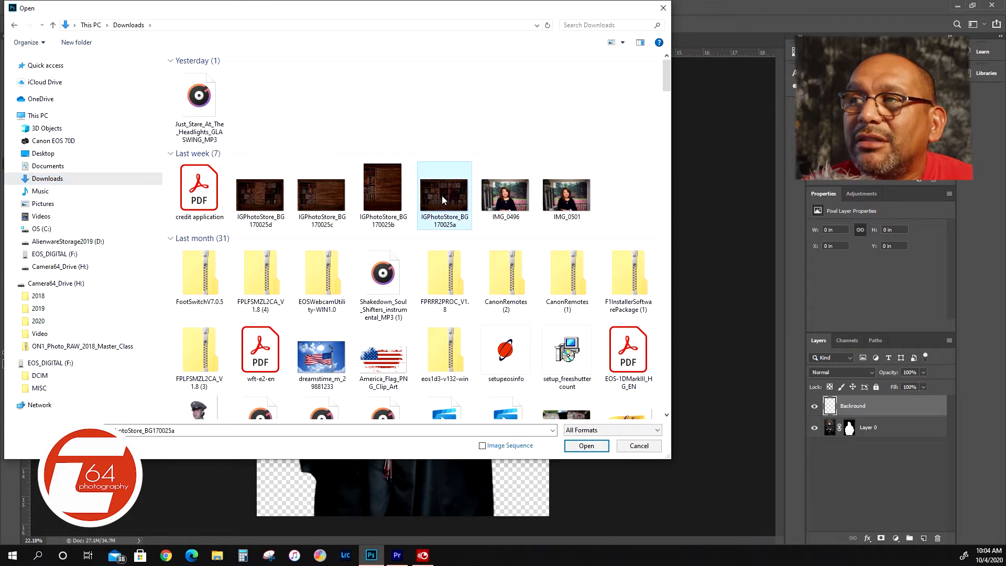
pyautogui.click(586, 446)
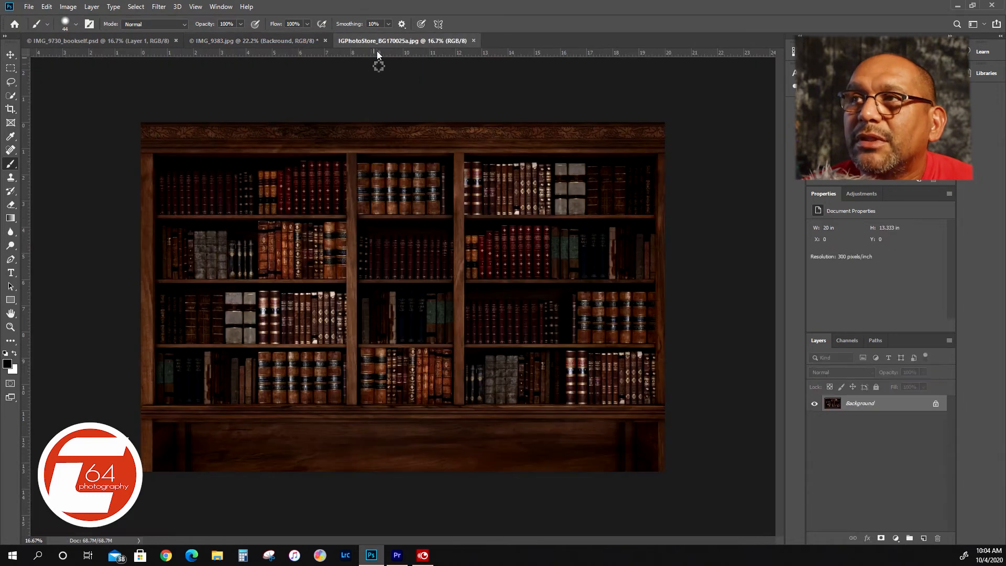
# Copy the bookshelf image into IMG_9383.jpg with the Move tool and place its layer beneath the graduate's Layer 0.
pyautogui.click(12, 55)
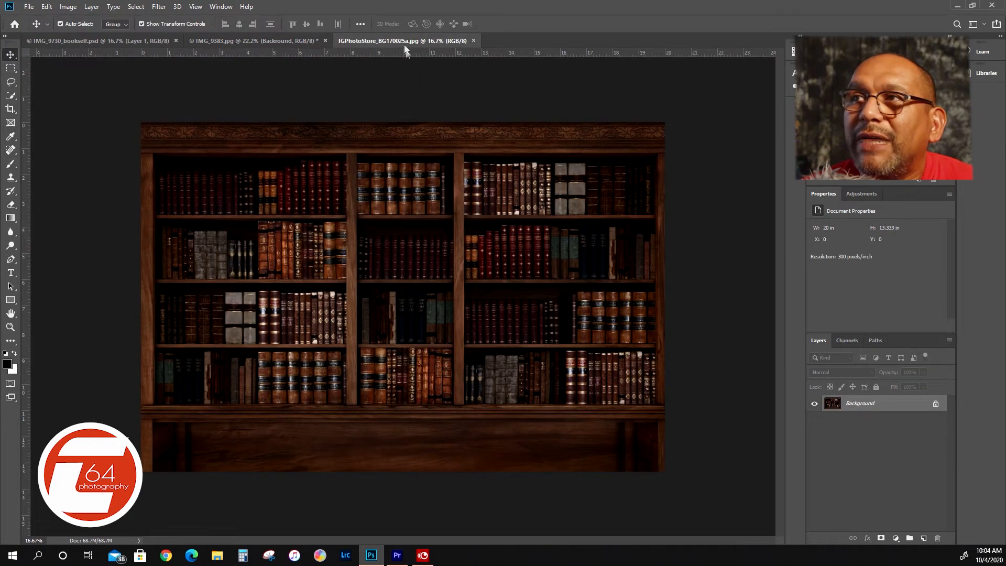
pyautogui.moveTo(401, 40); pyautogui.dragTo(349, 40)
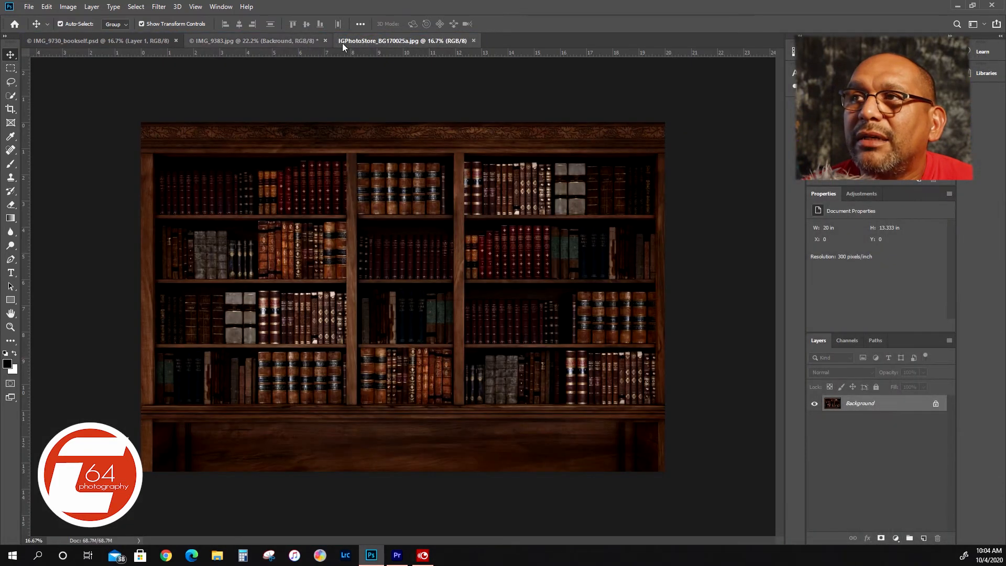
pyautogui.moveTo(334, 164); pyautogui.dragTo(321, 189)
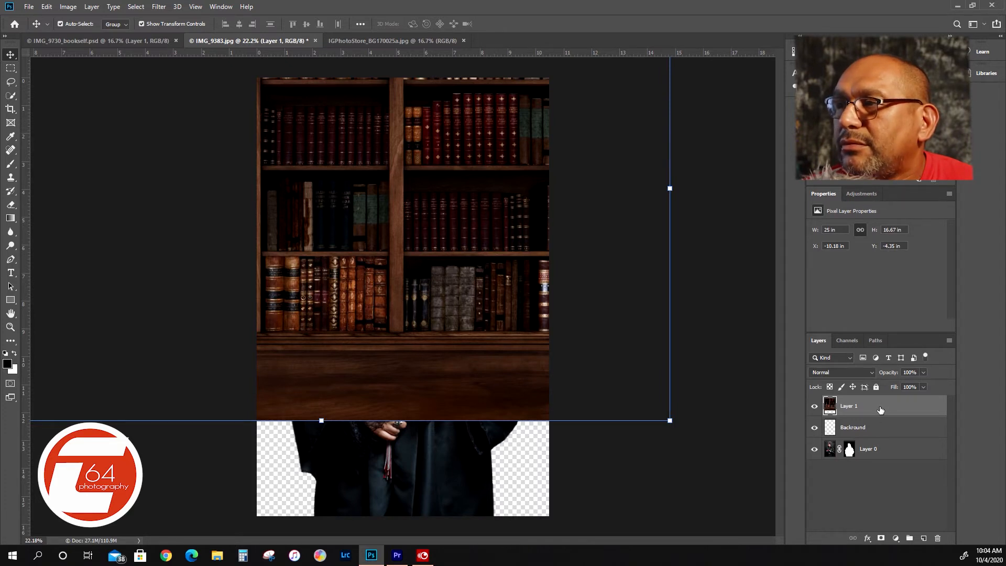
pyautogui.moveTo(881, 410); pyautogui.dragTo(881, 459)
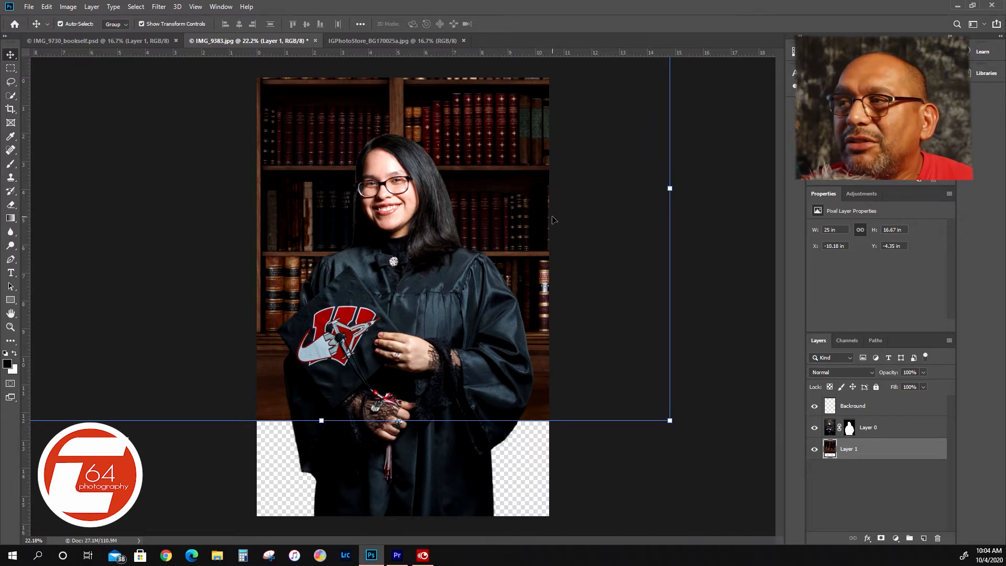
# Enlarge the bookshelf layer to about 120% and reposition it so the shelves cover the whole canvas behind the graduate.
pyautogui.hotkey('ctrl', '-')
pyautogui.hotkey('ctrl', '-')
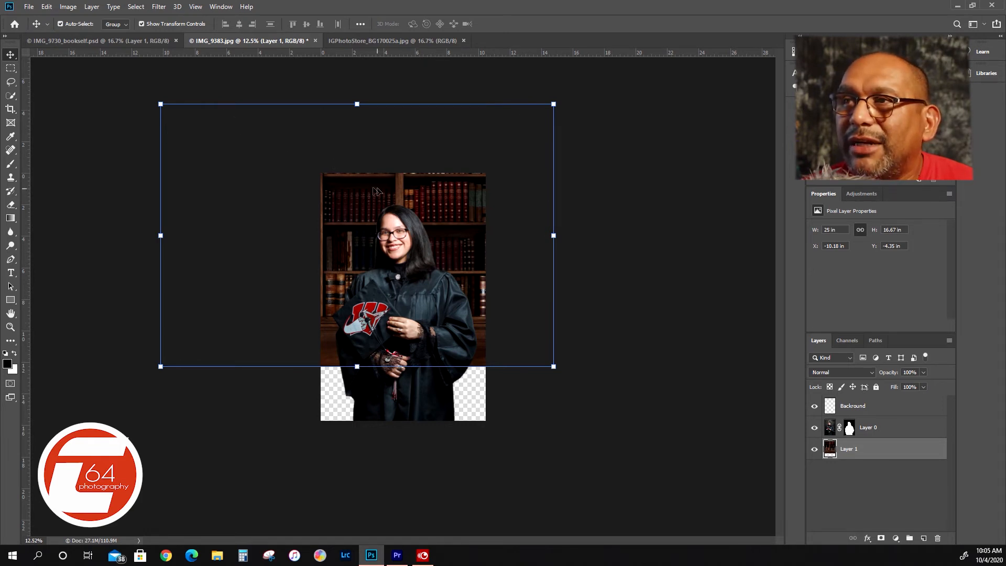
pyautogui.moveTo(459, 219); pyautogui.dragTo(515, 288)
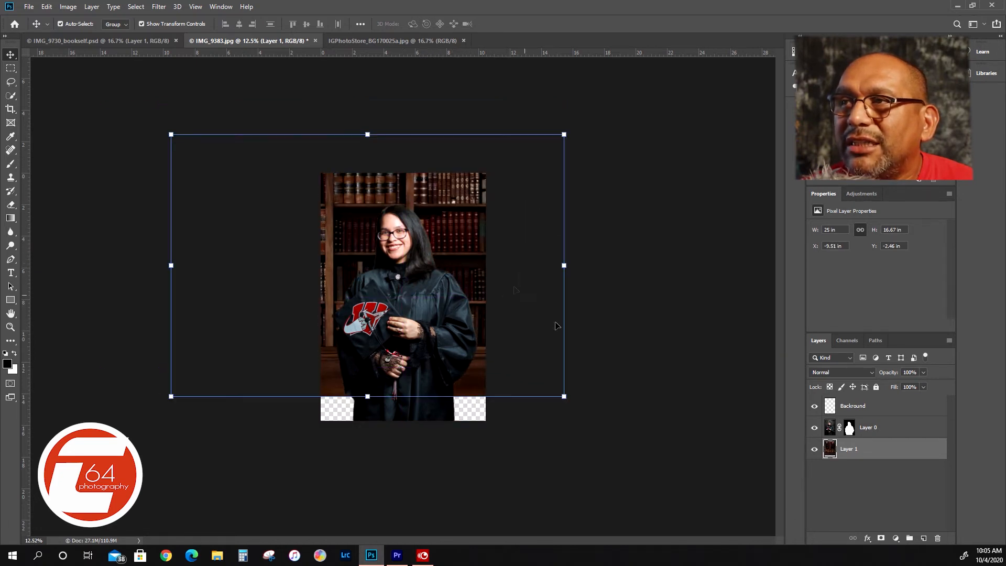
pyautogui.moveTo(563, 398); pyautogui.dragTo(622, 490)
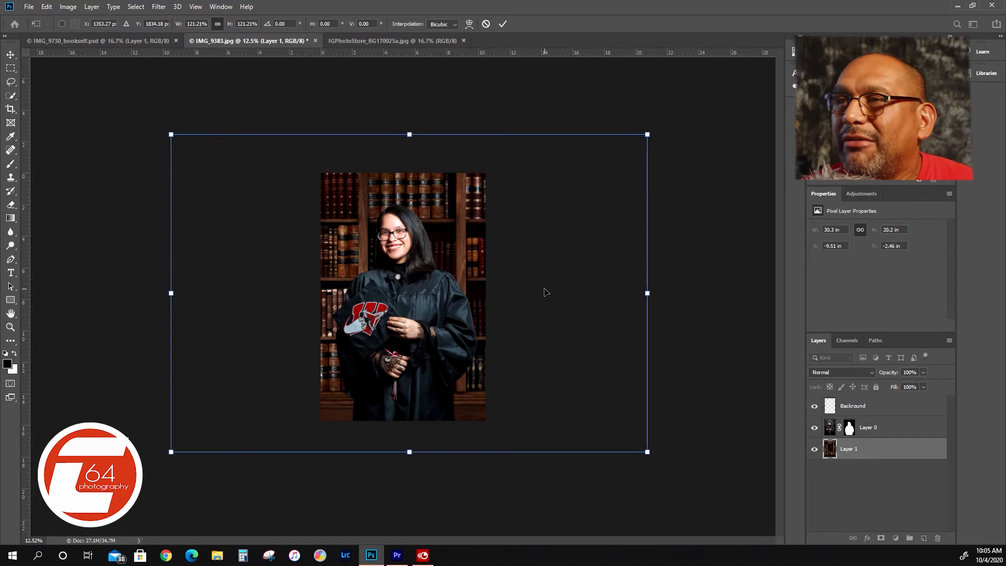
pyautogui.scroll(-1, 546, 292)
pyautogui.scroll(2, 546, 292)
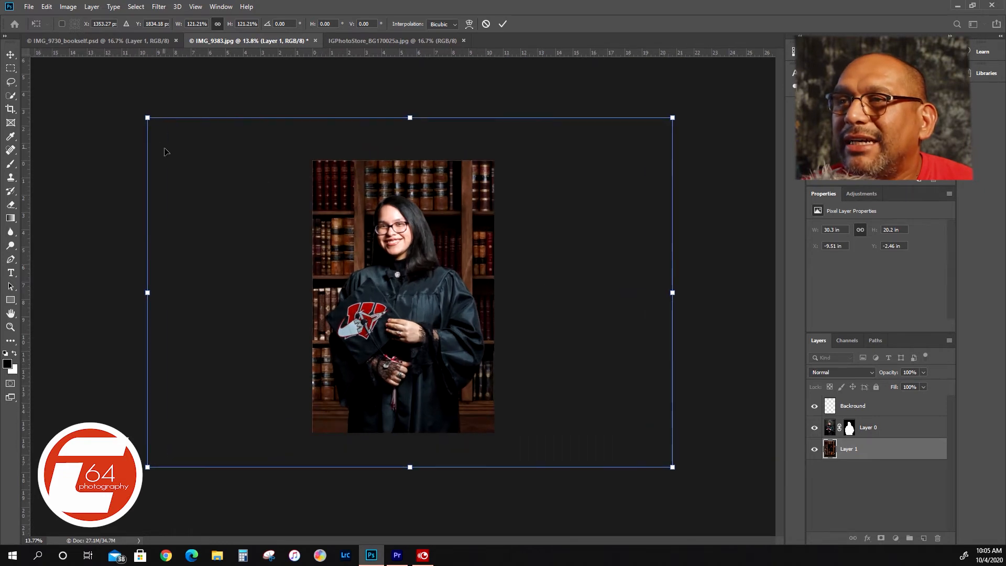
pyautogui.moveTo(146, 119)
pyautogui.mouseDown()
pyautogui.moveTo(176, 152)
pyautogui.moveTo(149, 128)
pyautogui.mouseUp()
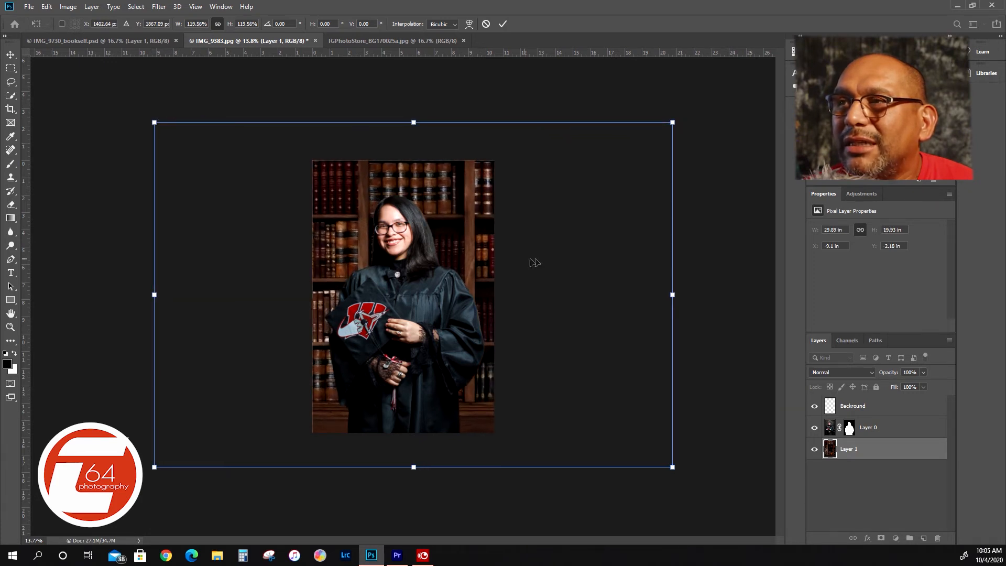
pyautogui.moveTo(588, 260); pyautogui.dragTo(722, 256)
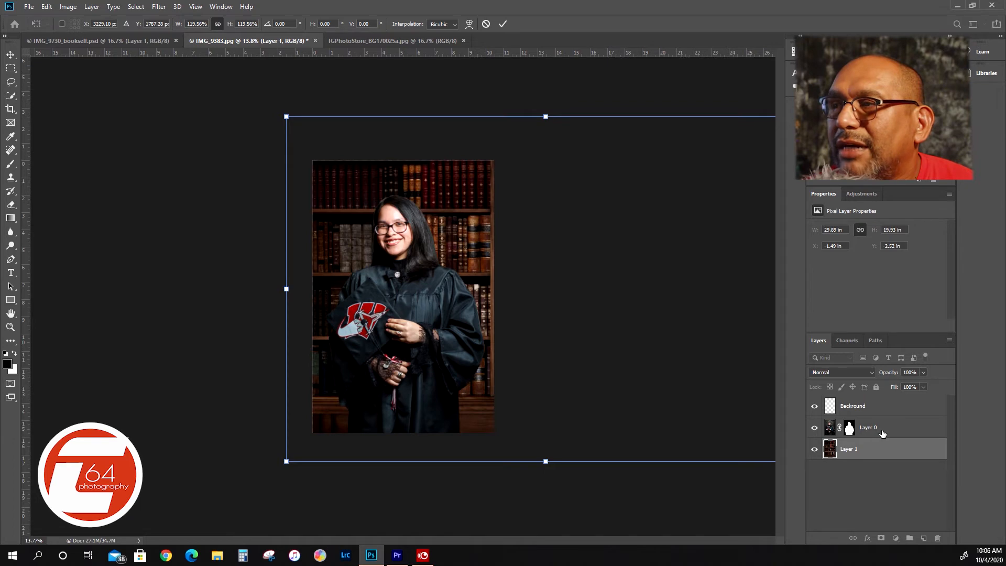
pyautogui.click(11, 68)
# Paint black with the Brush on Layer 0's mask to trim the light fringe along the top of the hair.
pyautogui.scroll(5, 414, 273)
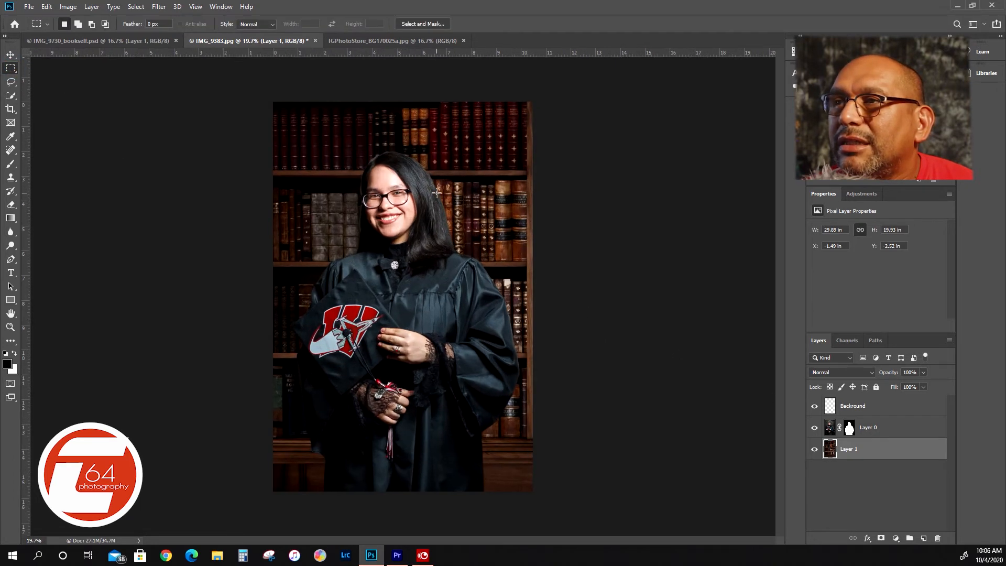
pyautogui.scroll(3, 437, 193)
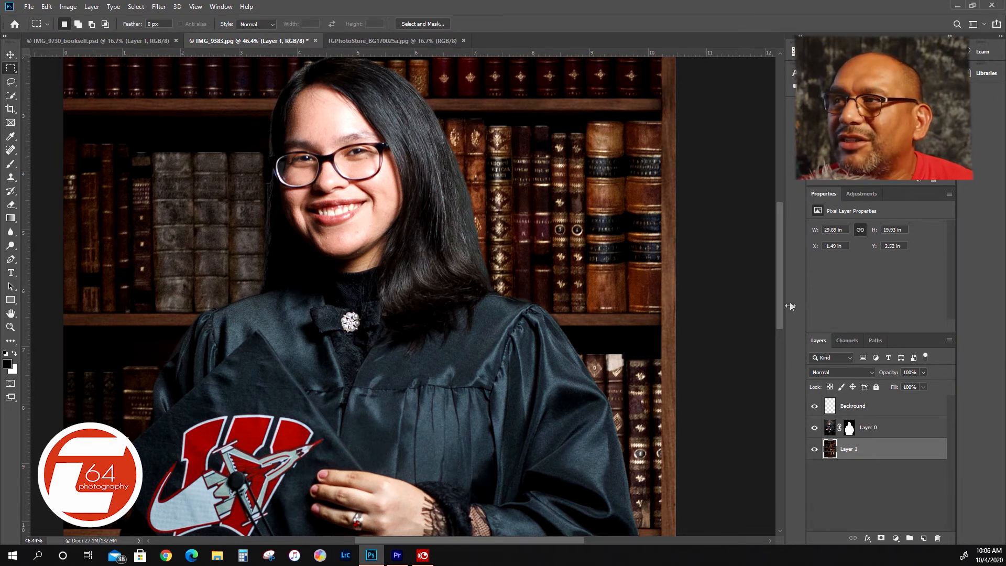
pyautogui.scroll(3, 780, 297)
pyautogui.scroll(5, 293, 171)
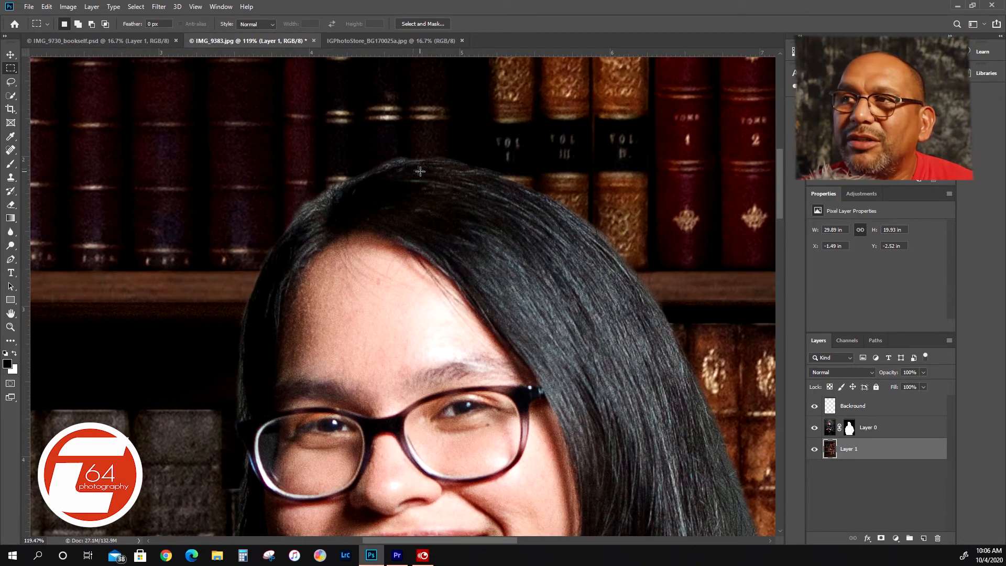
pyautogui.click(850, 428)
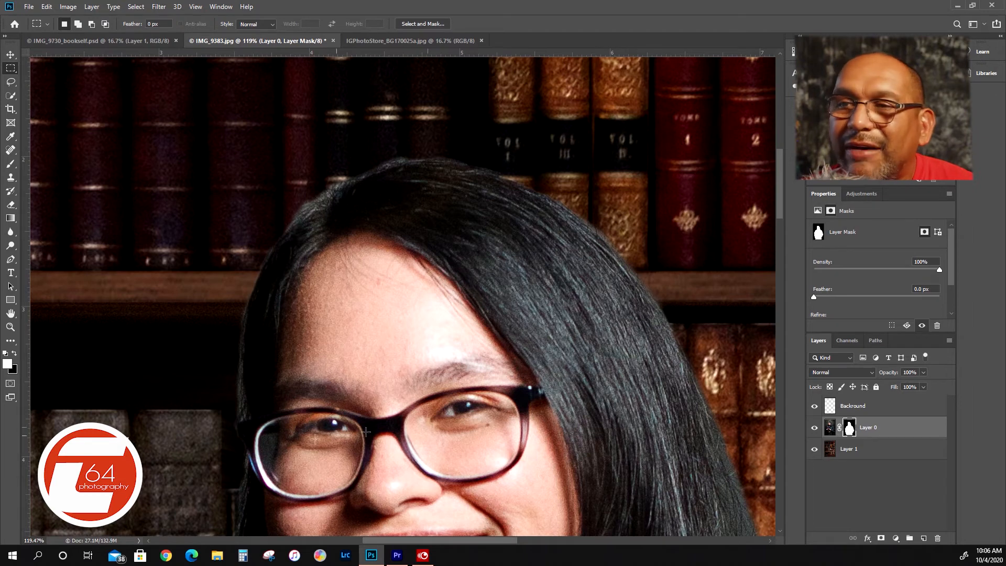
pyautogui.click(15, 355)
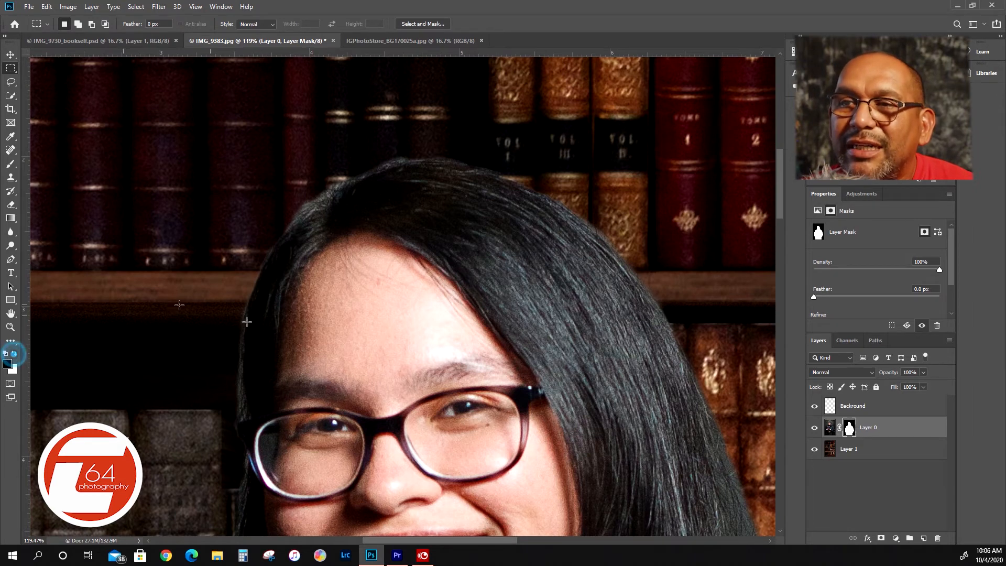
pyautogui.click(11, 191)
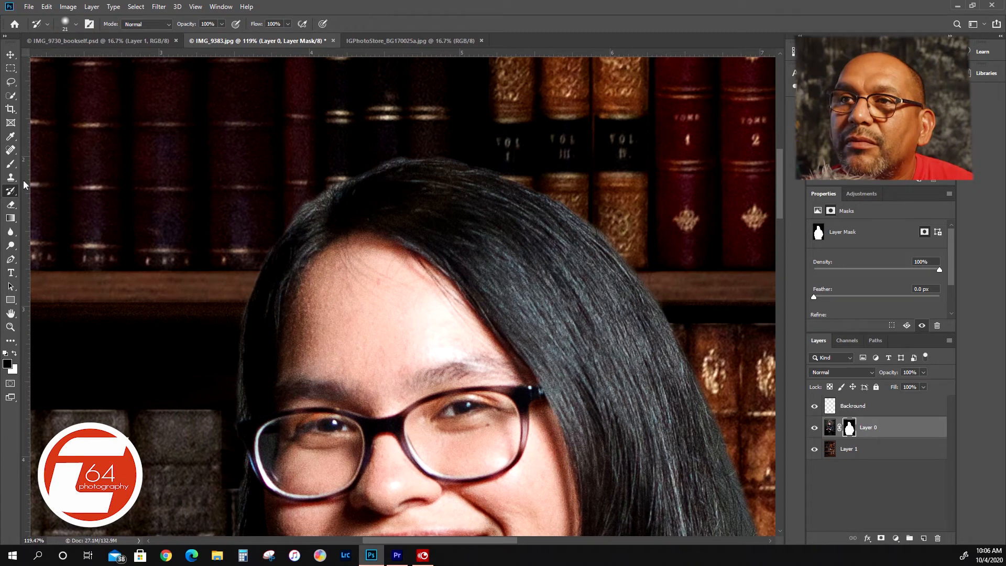
pyautogui.click(11, 163)
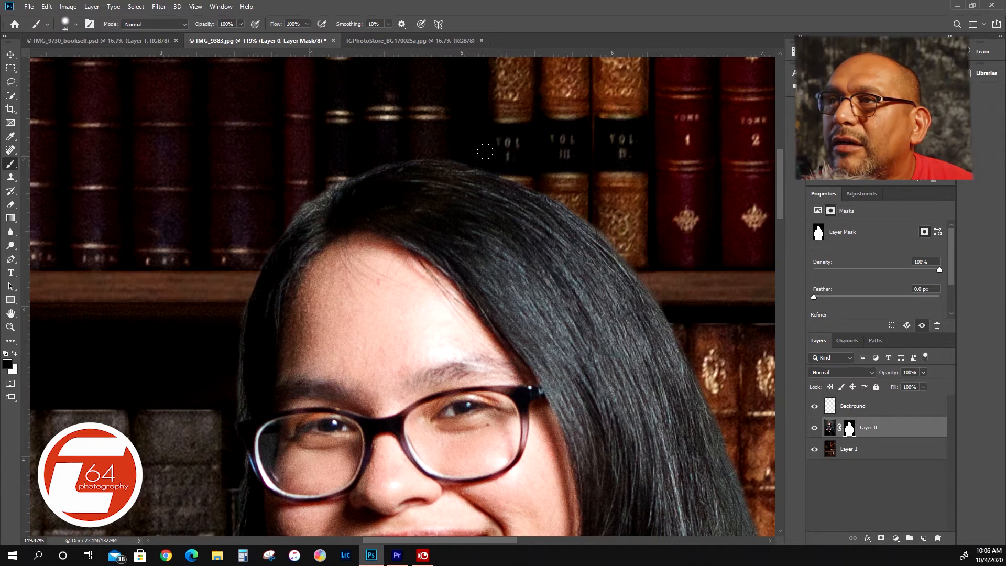
pyautogui.moveTo(342, 161)
pyautogui.mouseDown()
pyautogui.moveTo(289, 197)
pyautogui.moveTo(311, 208)
pyautogui.moveTo(312, 182)
pyautogui.moveTo(326, 177)
pyautogui.moveTo(282, 207)
pyautogui.moveTo(316, 184)
pyautogui.mouseUp()
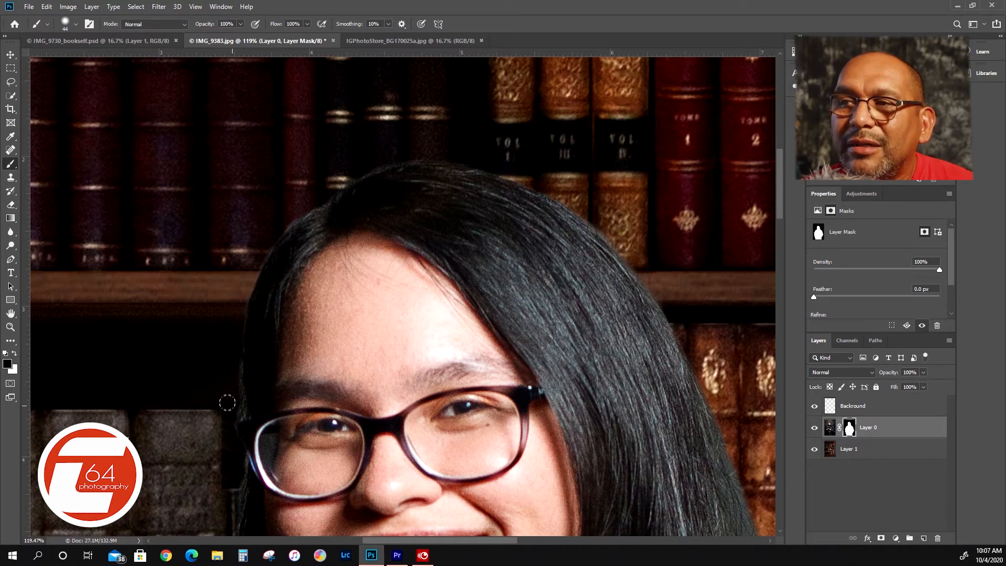
# Reduce the brush to size 10 and mask out the fringe along the hair edge beside the forehead with black.
pyautogui.scroll(-3, 223, 384)
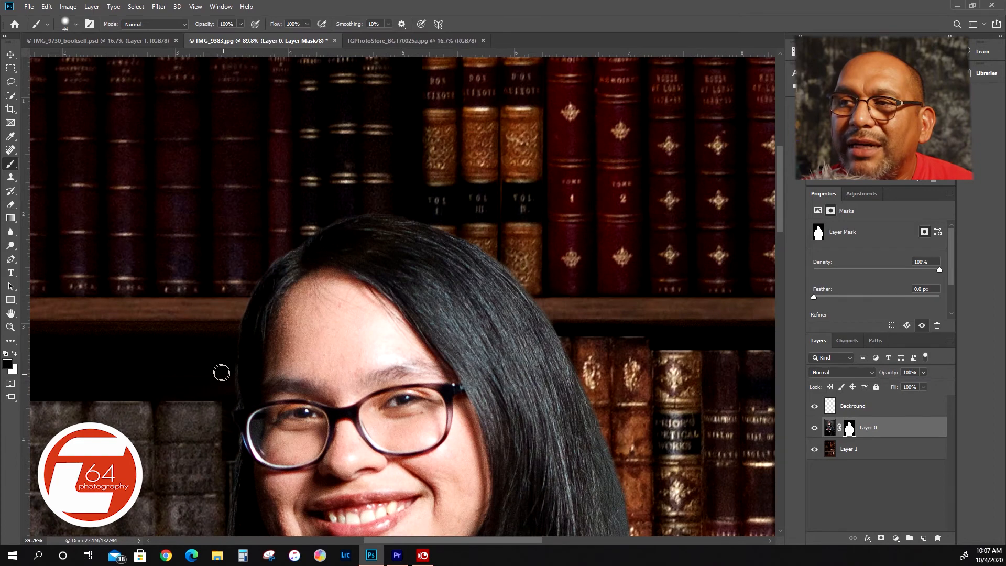
pyautogui.scroll(4, 221, 372)
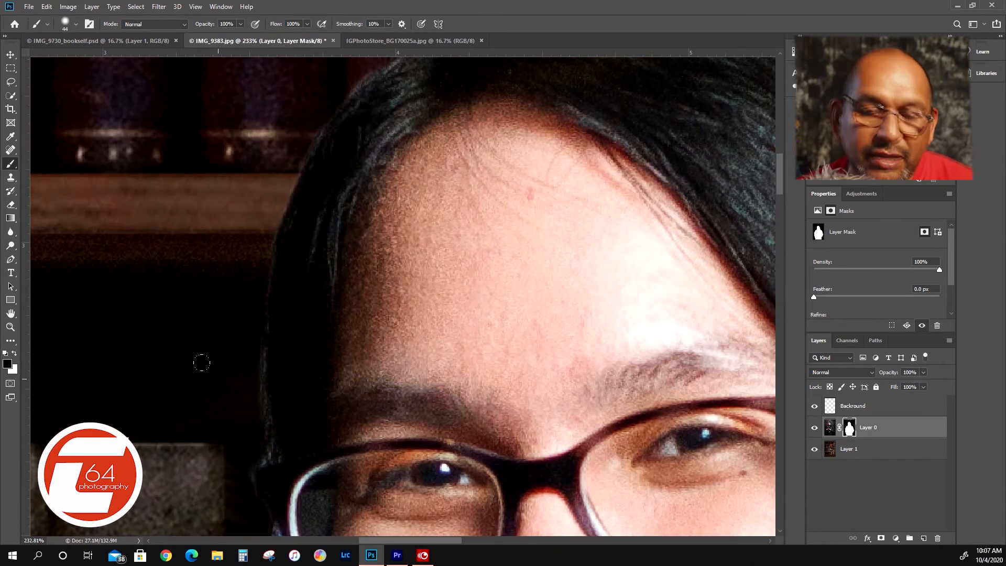
pyautogui.press('[')
pyautogui.press('[')
pyautogui.press('[')
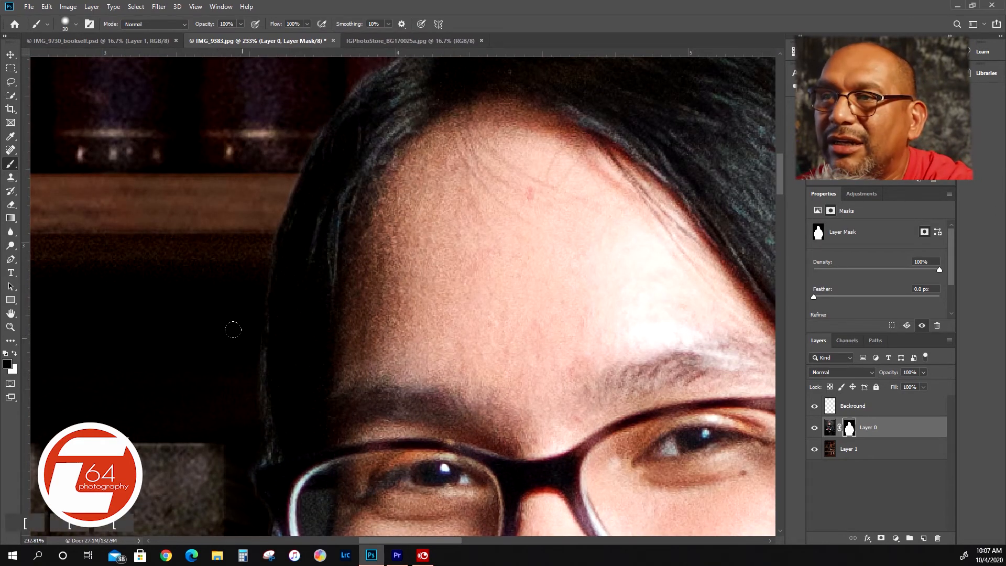
pyautogui.press('[')
pyautogui.press('[')
pyautogui.moveTo(260, 298)
pyautogui.mouseDown()
pyautogui.moveTo(267, 443)
pyautogui.moveTo(256, 458)
pyautogui.moveTo(269, 452)
pyautogui.moveTo(258, 351)
pyautogui.moveTo(271, 449)
pyautogui.moveTo(262, 459)
pyautogui.moveTo(272, 432)
pyautogui.moveTo(261, 339)
pyautogui.moveTo(247, 329)
pyautogui.mouseUp()
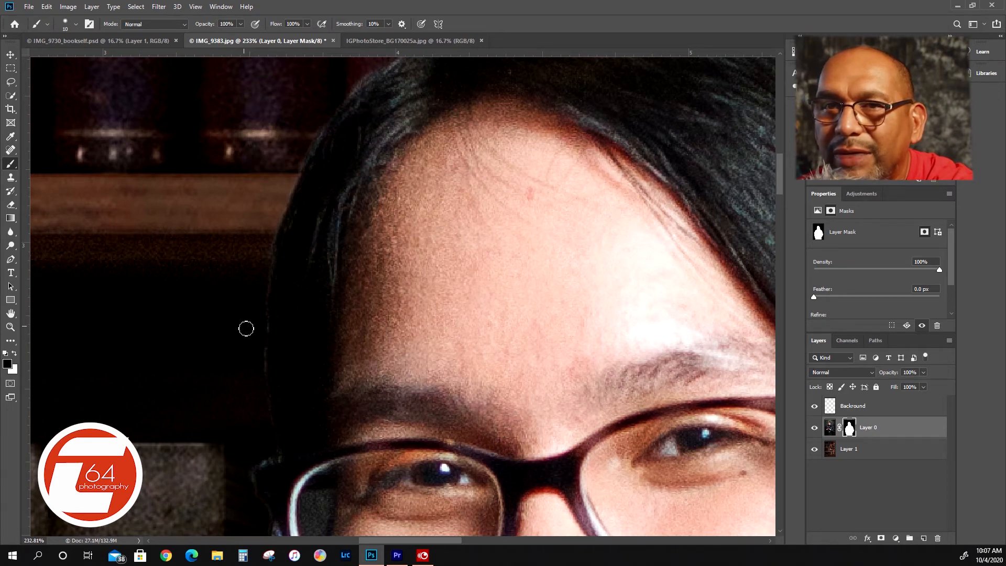
# Enlarge the brush to size 25 and paint black on the mask along the hair edge beside the glasses and cheek.
pyautogui.scroll(-6, 388, 353)
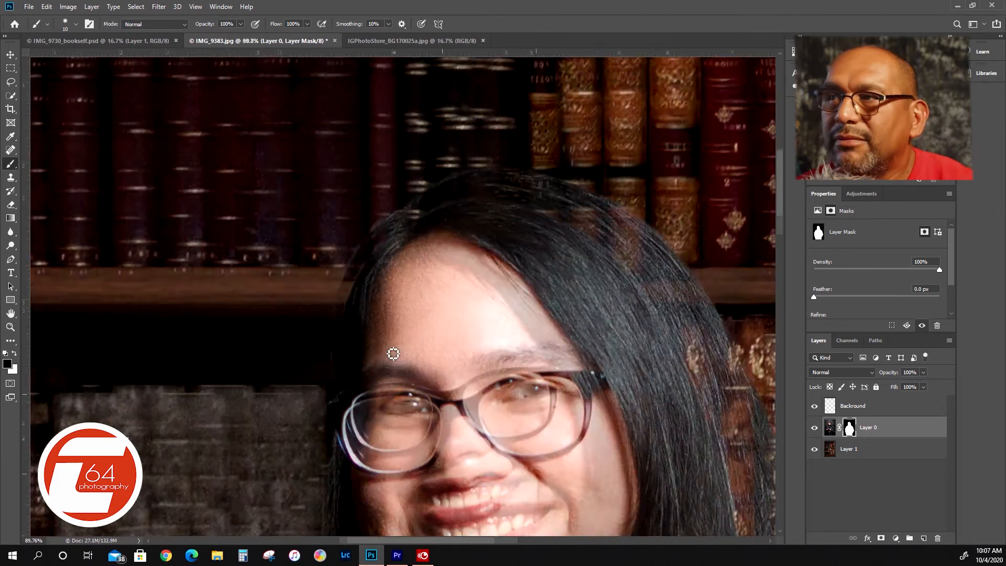
pyautogui.scroll(-1, 420, 385)
pyautogui.scroll(5, 380, 449)
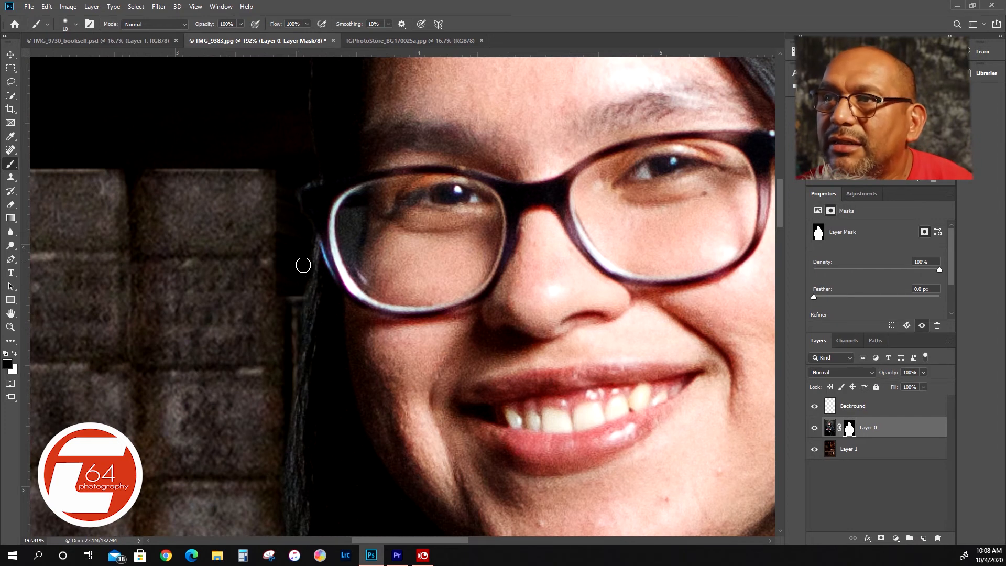
pyautogui.press(']')
pyautogui.press(']')
pyautogui.press(']')
pyautogui.moveTo(303, 242); pyautogui.dragTo(285, 430)
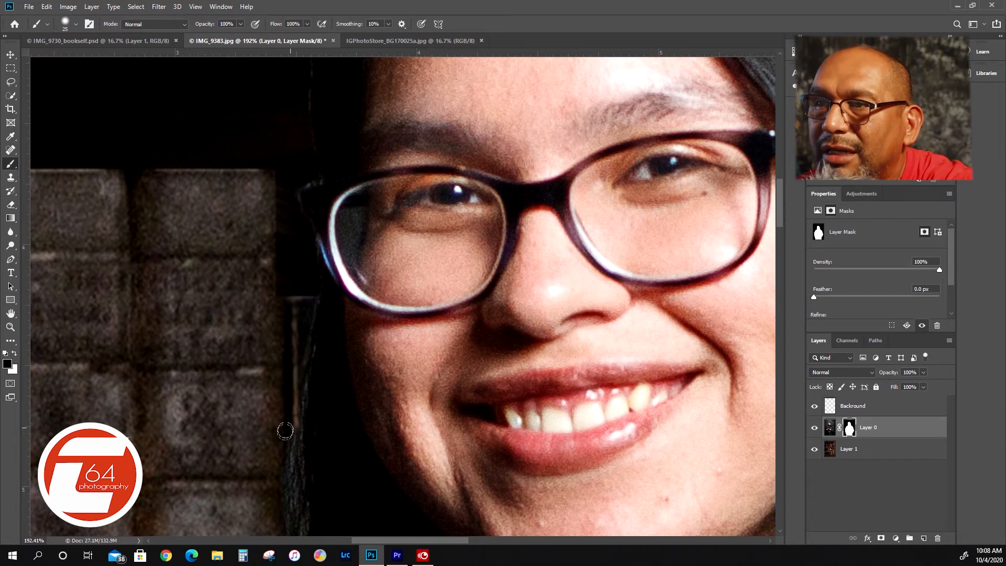
pyautogui.moveTo(295, 349)
pyautogui.mouseDown()
pyautogui.moveTo(276, 393)
pyautogui.moveTo(288, 420)
pyautogui.moveTo(284, 472)
pyautogui.mouseUp()
pyautogui.moveTo(286, 427); pyautogui.dragTo(289, 502)
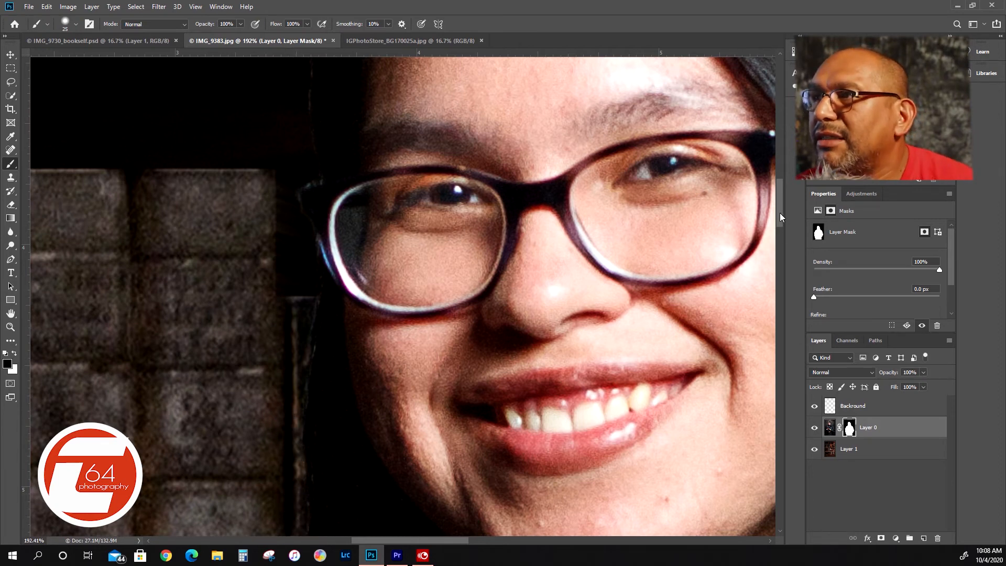
# Clean the hair edge from beside the chin down to the gown's shoulder with black on the mask.
pyautogui.moveTo(781, 203); pyautogui.dragTo(782, 238)
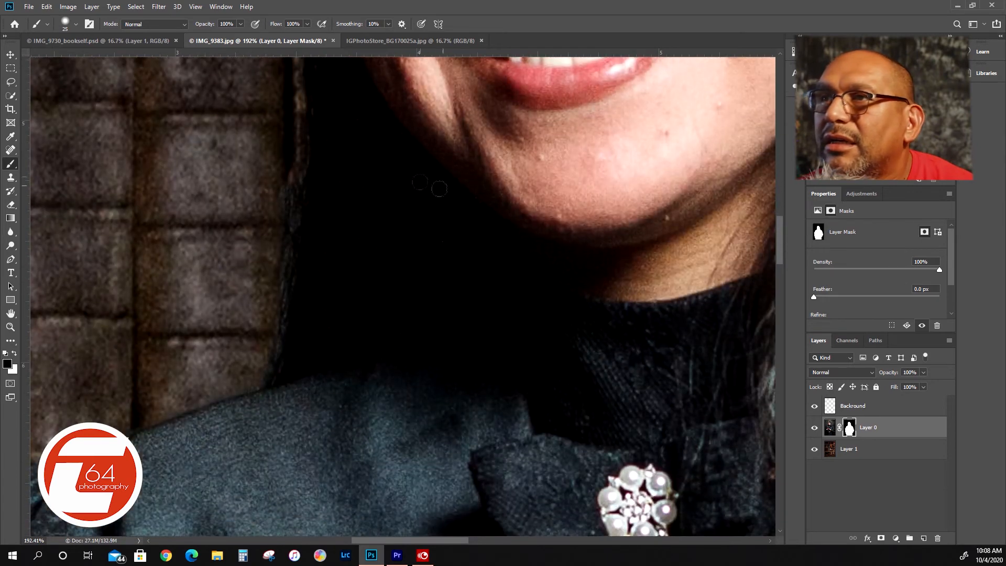
pyautogui.moveTo(290, 159)
pyautogui.mouseDown()
pyautogui.moveTo(276, 309)
pyautogui.moveTo(266, 309)
pyautogui.moveTo(257, 371)
pyautogui.mouseUp()
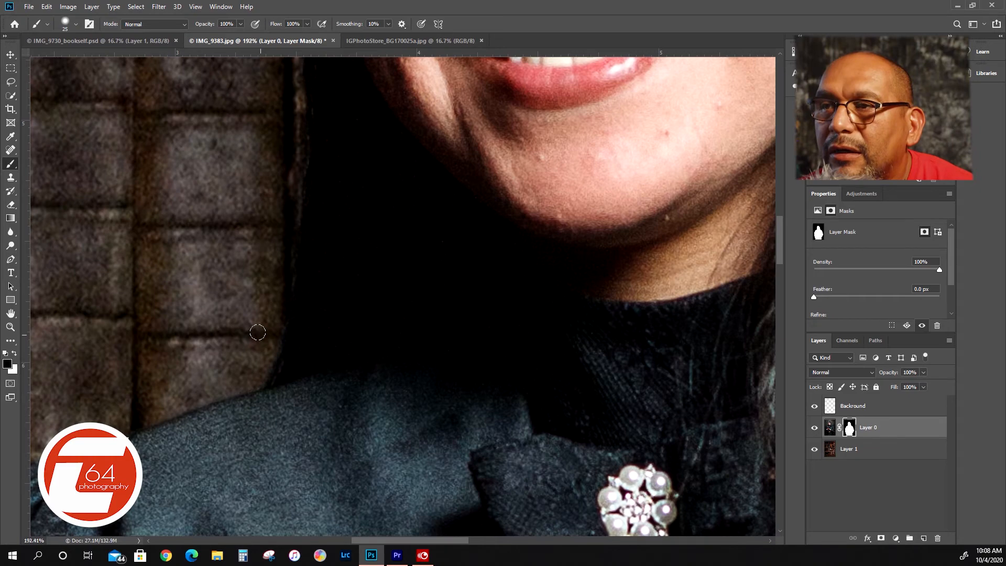
pyautogui.scroll(-5, 315, 331)
pyautogui.scroll(-6, 553, 394)
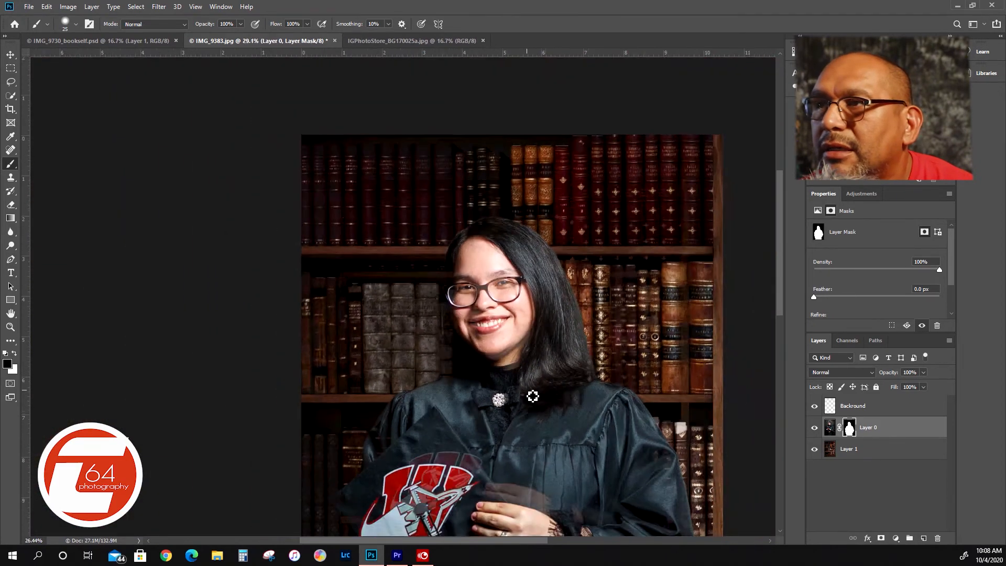
pyautogui.scroll(2, 536, 238)
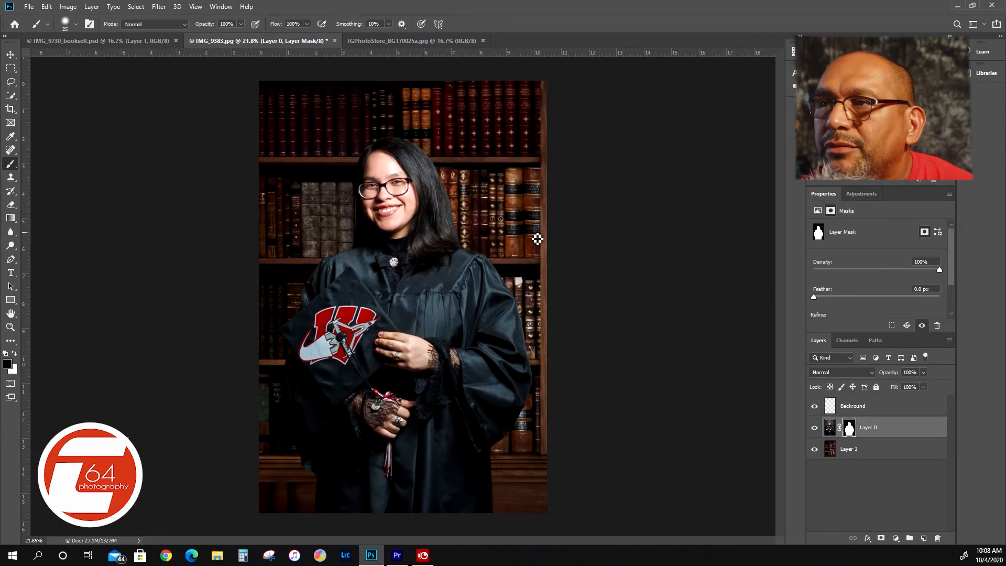
pyautogui.scroll(2, 554, 234)
pyautogui.scroll(-2, 466, 290)
pyautogui.scroll(-1, 587, 334)
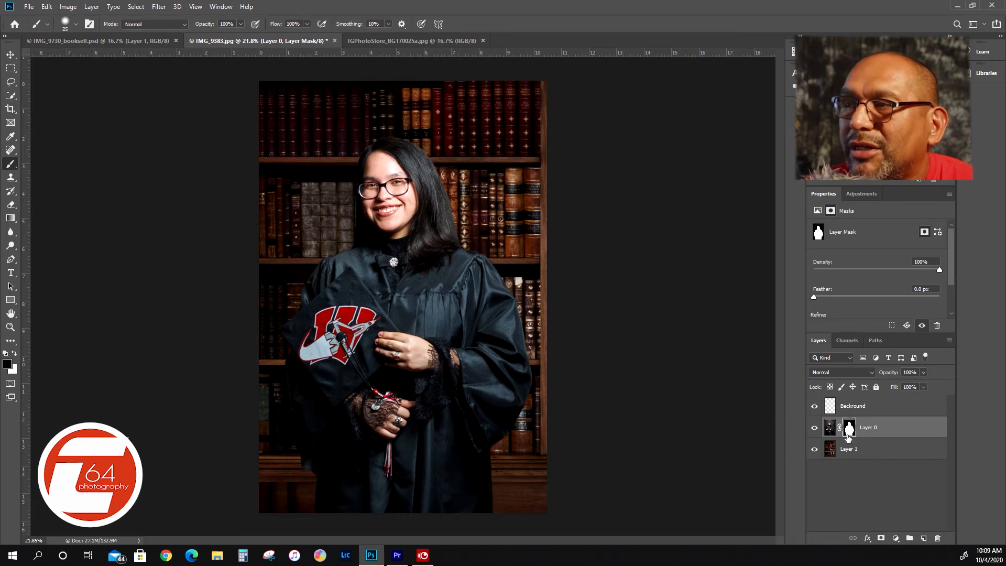
# Target Layer 0's image instead of its mask and open the available adjustments.
pyautogui.click(829, 427)
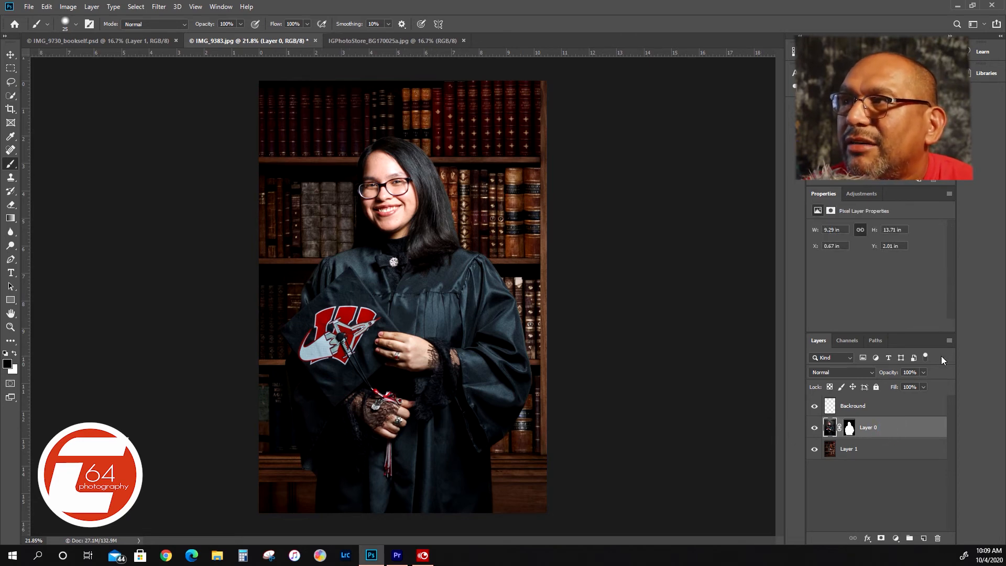
pyautogui.click(870, 193)
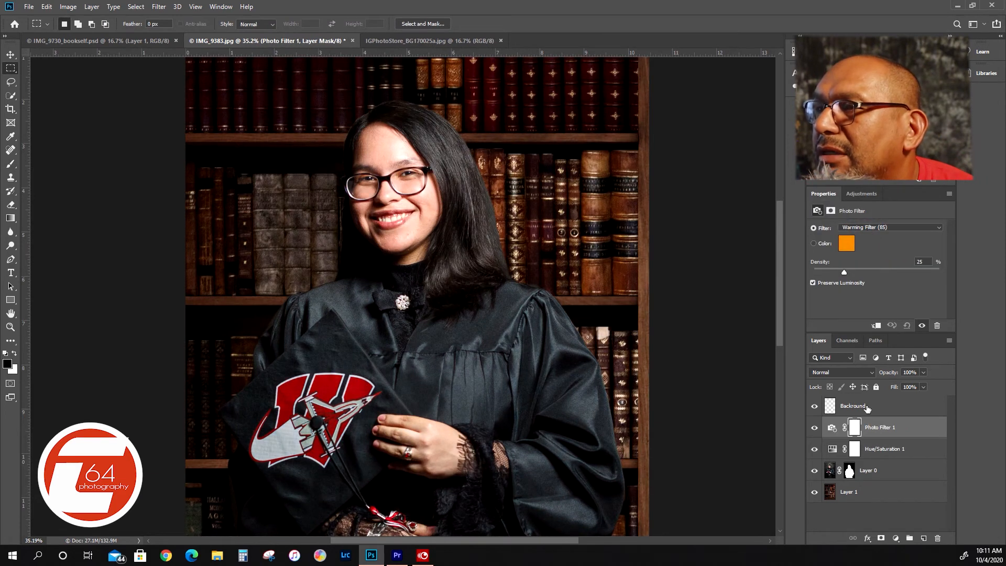
# Delete the Hue/Saturation 1 adjustment layer.
pyautogui.click(882, 449)
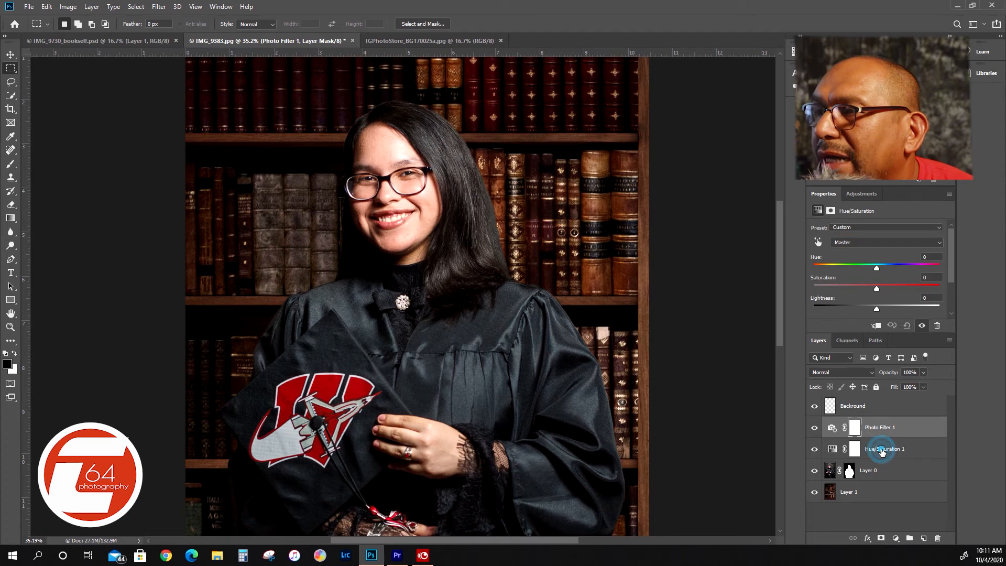
pyautogui.rightClick(882, 450)
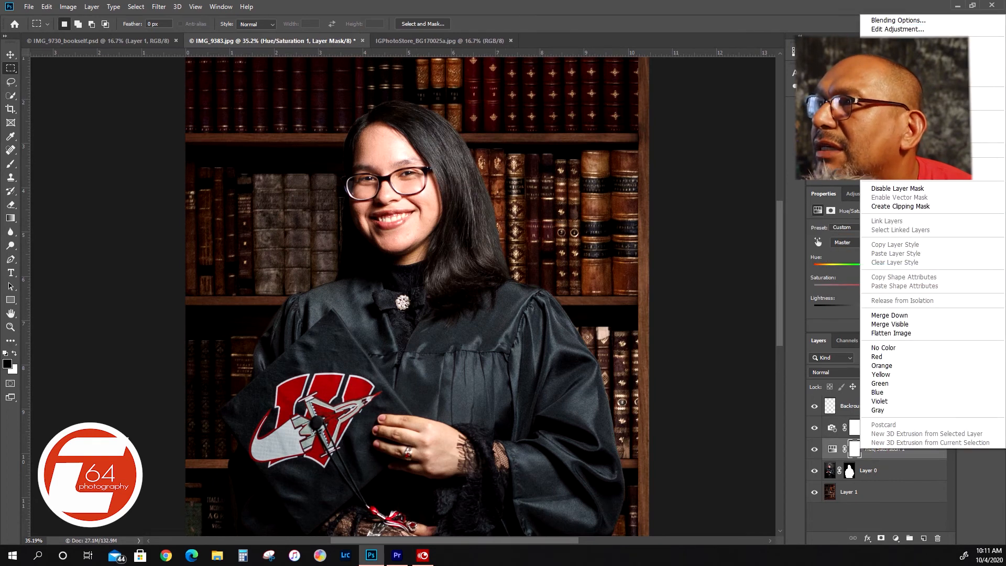
pyautogui.click(902, 66)
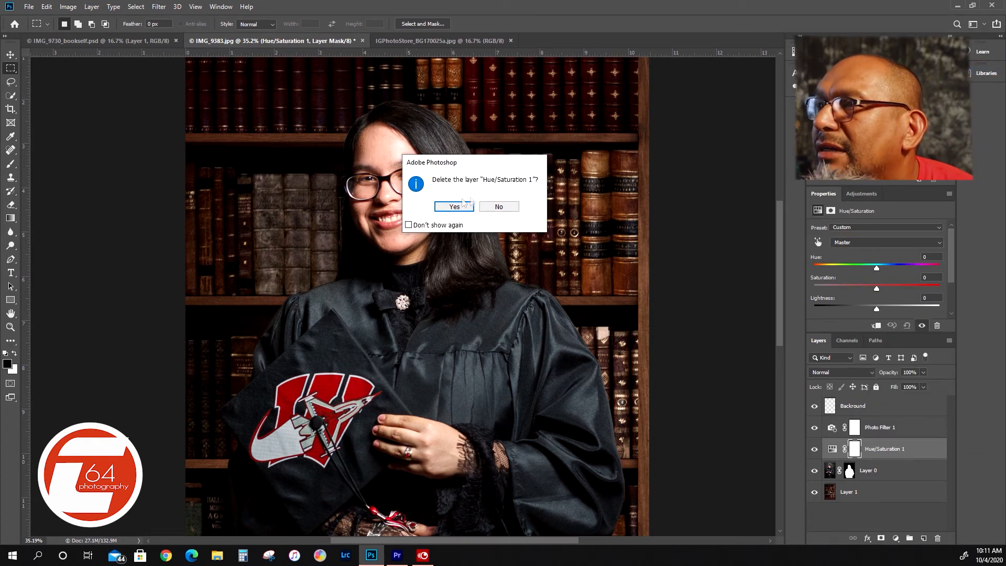
pyautogui.click(455, 207)
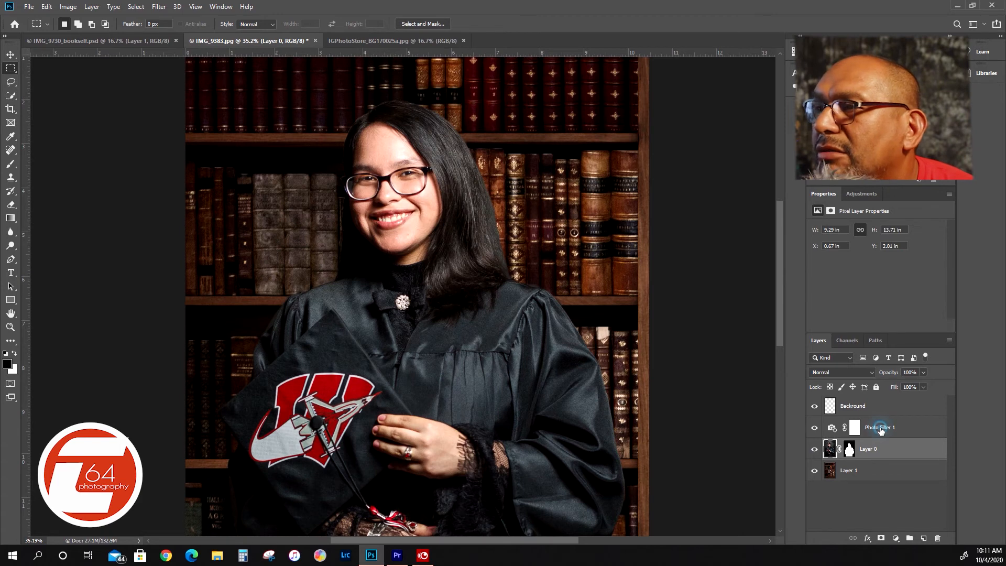
# Clip the Photo Filter 1 adjustment layer to the graduate's Layer 0.
pyautogui.click(880, 428)
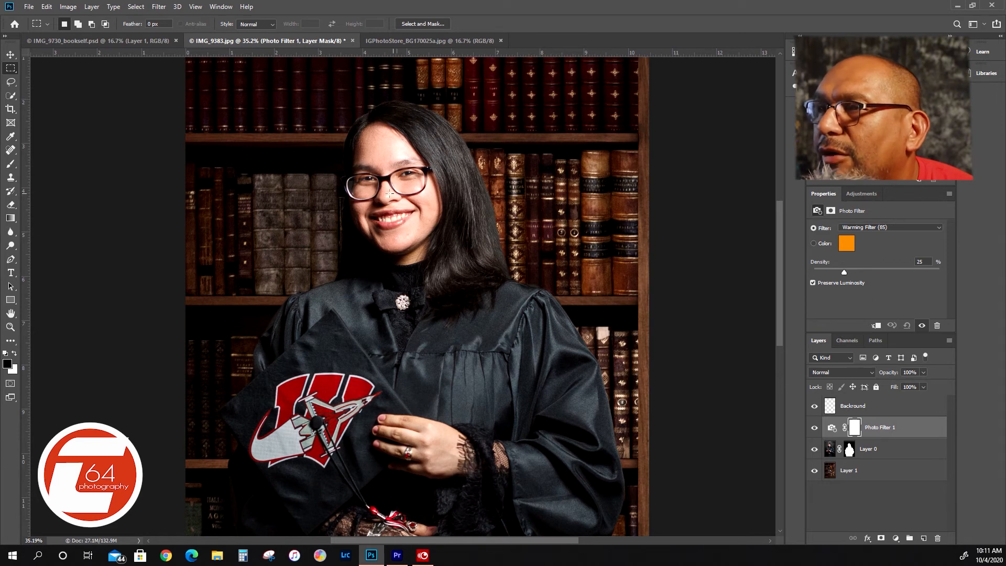
pyautogui.click(878, 326)
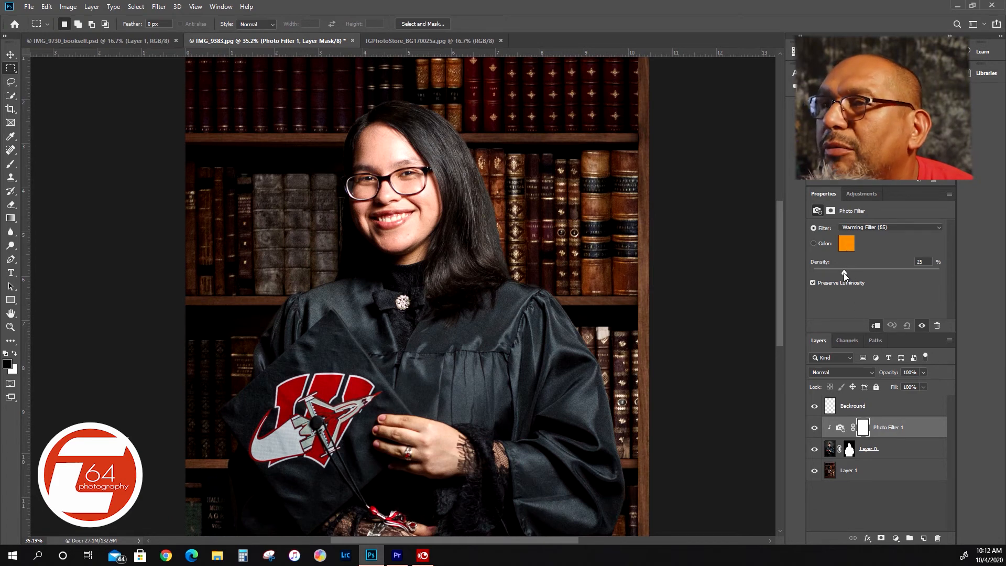
# Set the density of the graduate's Warming Filter (85) to 54%.
pyautogui.moveTo(845, 273); pyautogui.dragTo(849, 274)
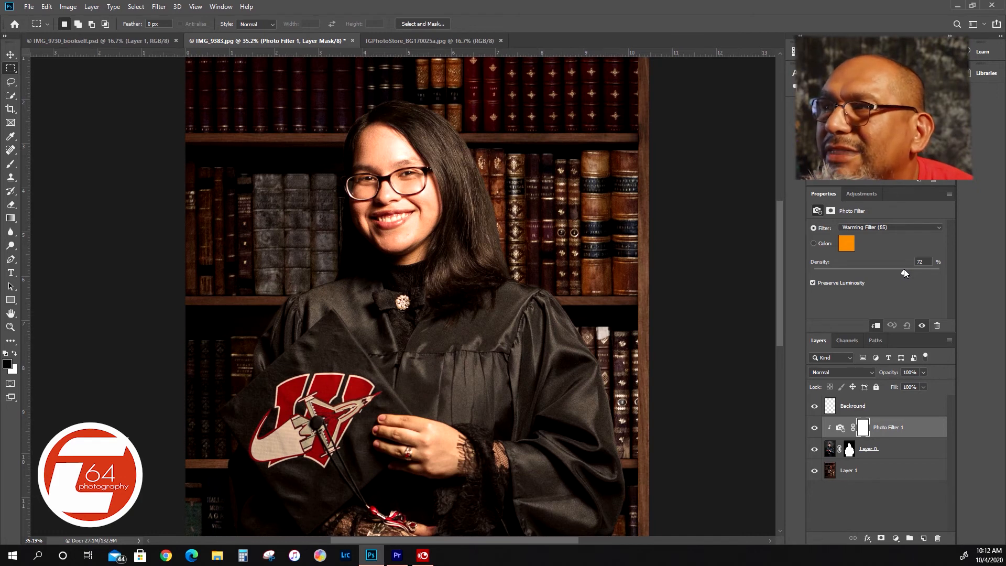
pyautogui.moveTo(902, 269); pyautogui.dragTo(954, 277)
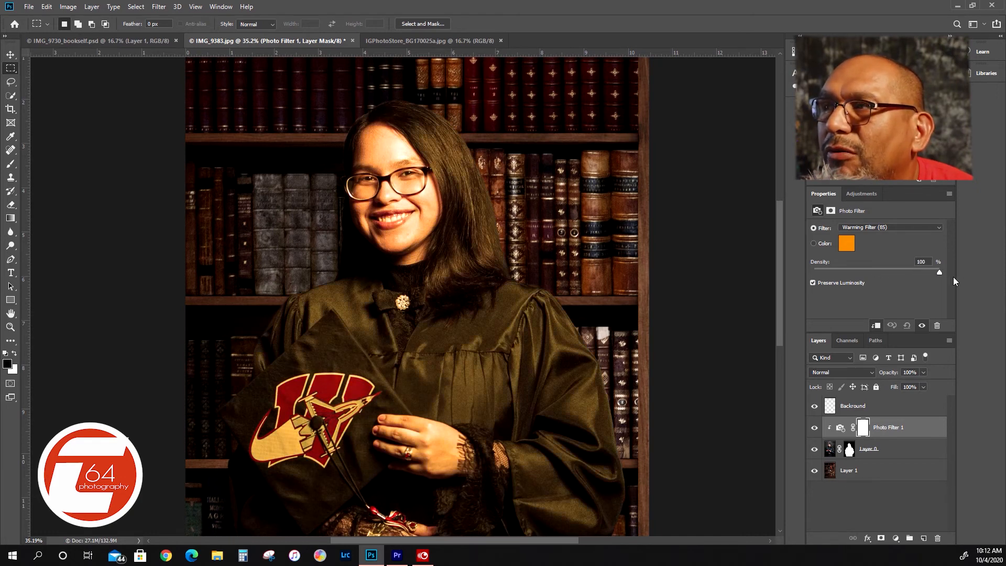
pyautogui.moveTo(940, 278); pyautogui.dragTo(881, 273)
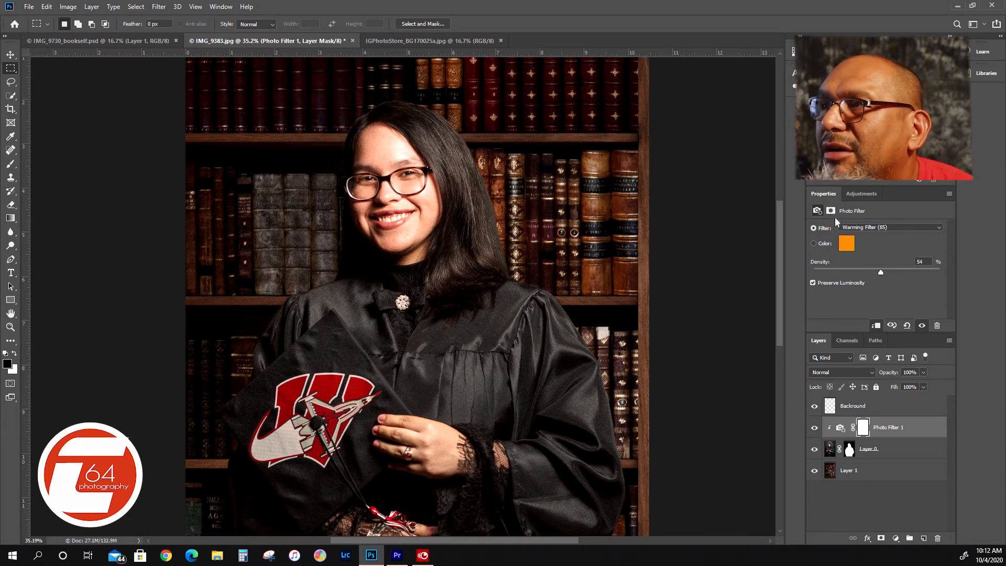
# Add a Brightness/Contrast adjustment layer clipped to the graduate, with brightness -14 and contrast 33.
pyautogui.click(860, 194)
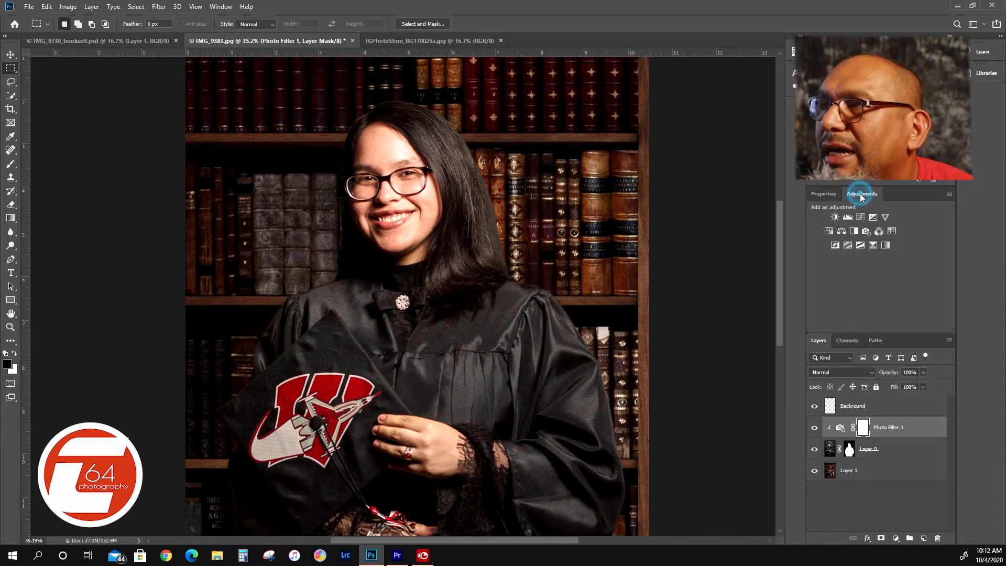
pyautogui.click(835, 217)
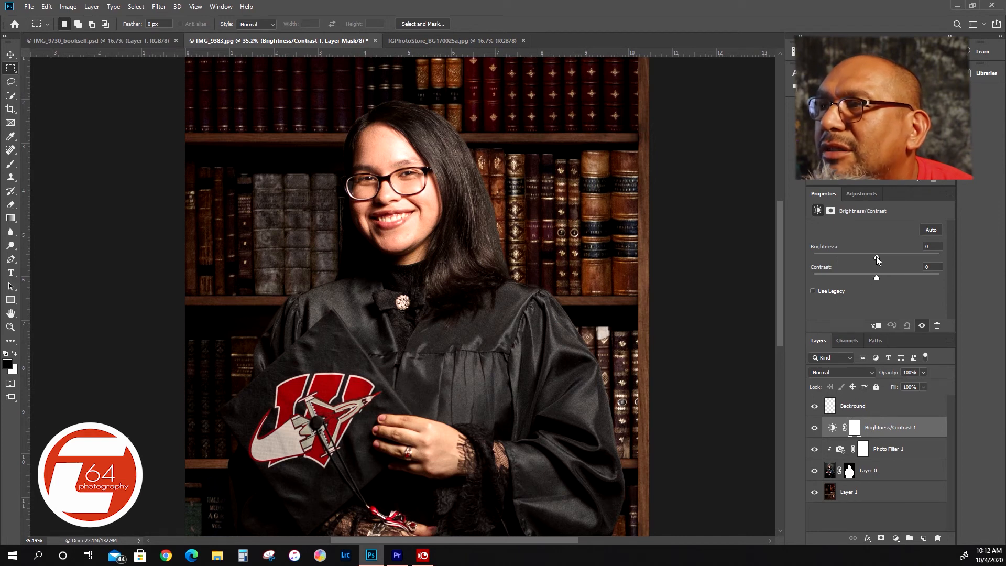
pyautogui.moveTo(877, 256); pyautogui.dragTo(871, 257)
pyautogui.click(876, 326)
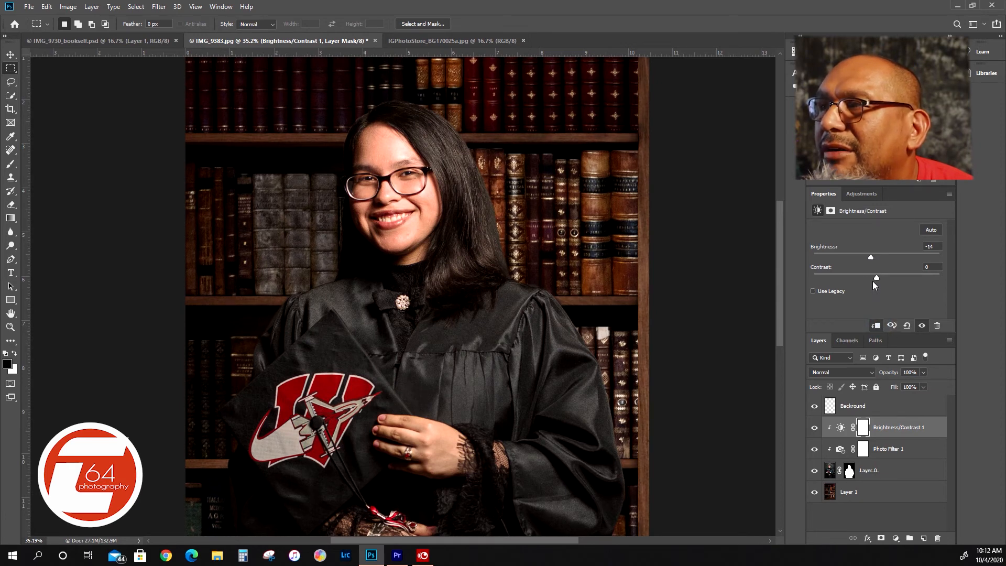
pyautogui.moveTo(878, 278); pyautogui.dragTo(894, 278)
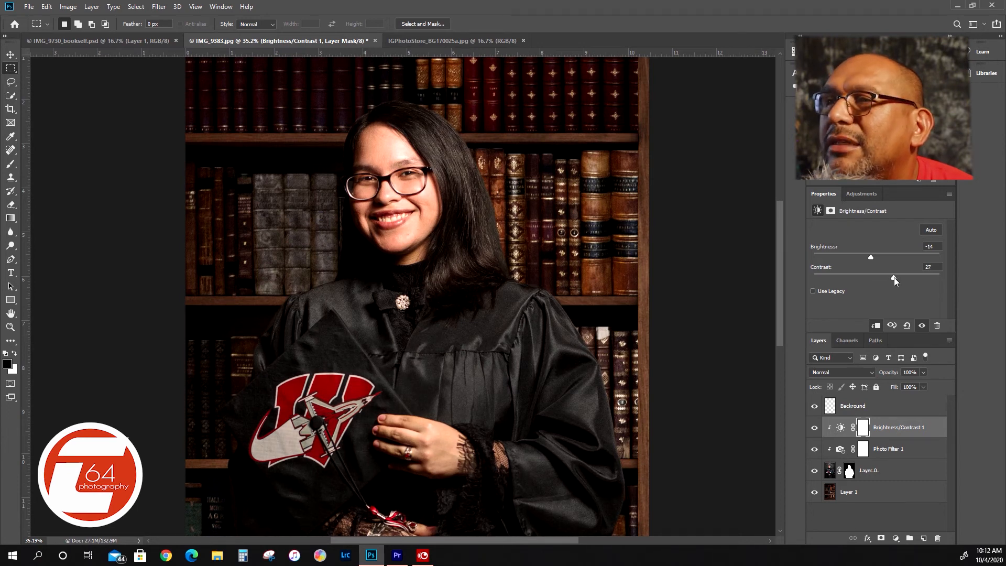
pyautogui.moveTo(894, 278); pyautogui.dragTo(897, 278)
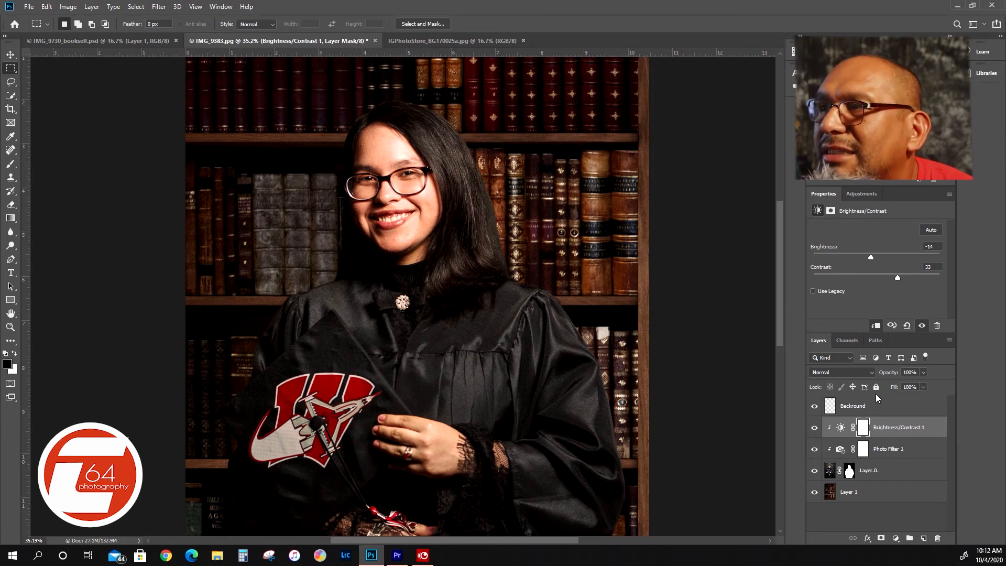
# Set the Photo Filter 1 layer's density to 40% and check the graduate against the bookshelf.
pyautogui.click(883, 450)
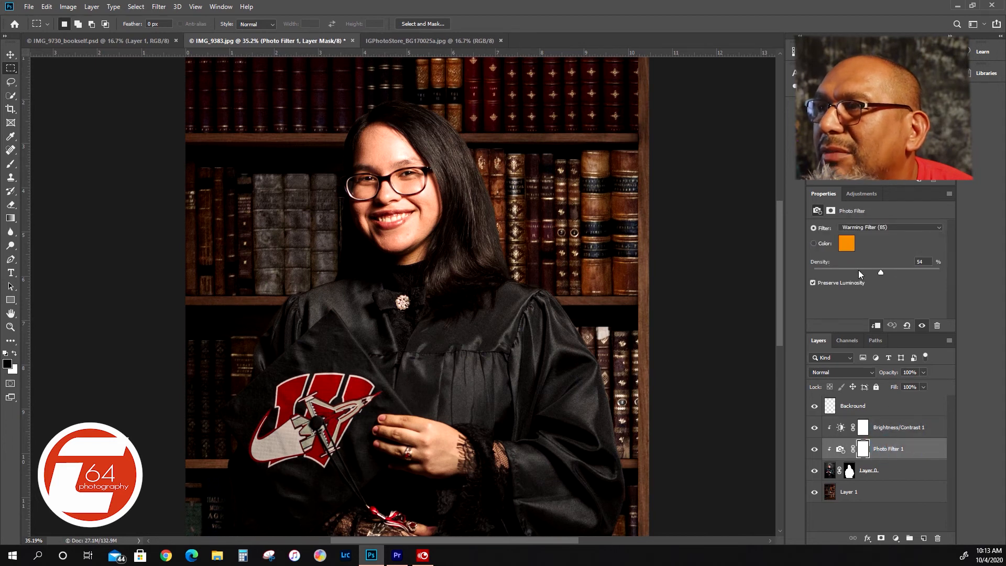
pyautogui.moveTo(882, 272); pyautogui.dragTo(871, 273)
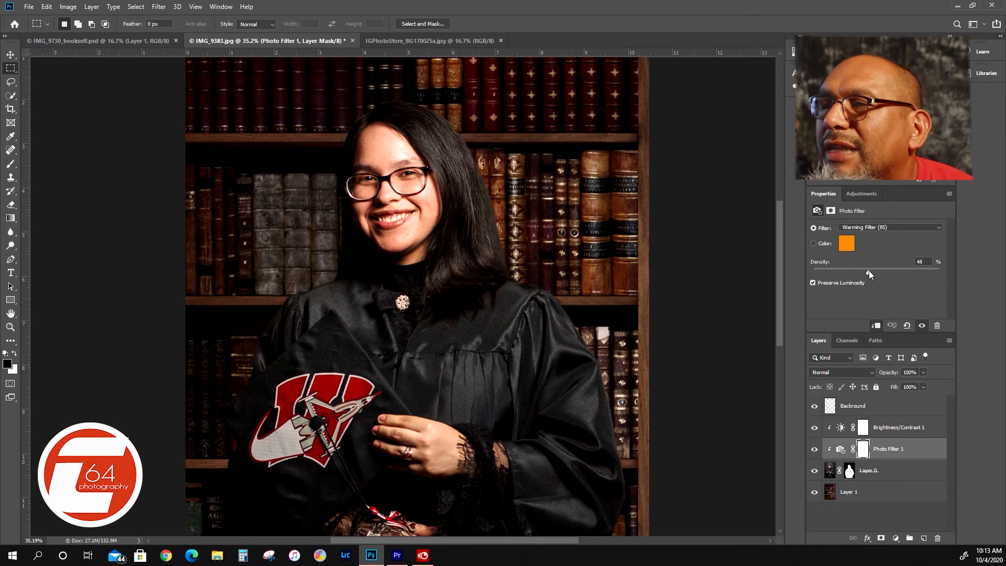
pyautogui.moveTo(870, 270); pyautogui.dragTo(866, 270)
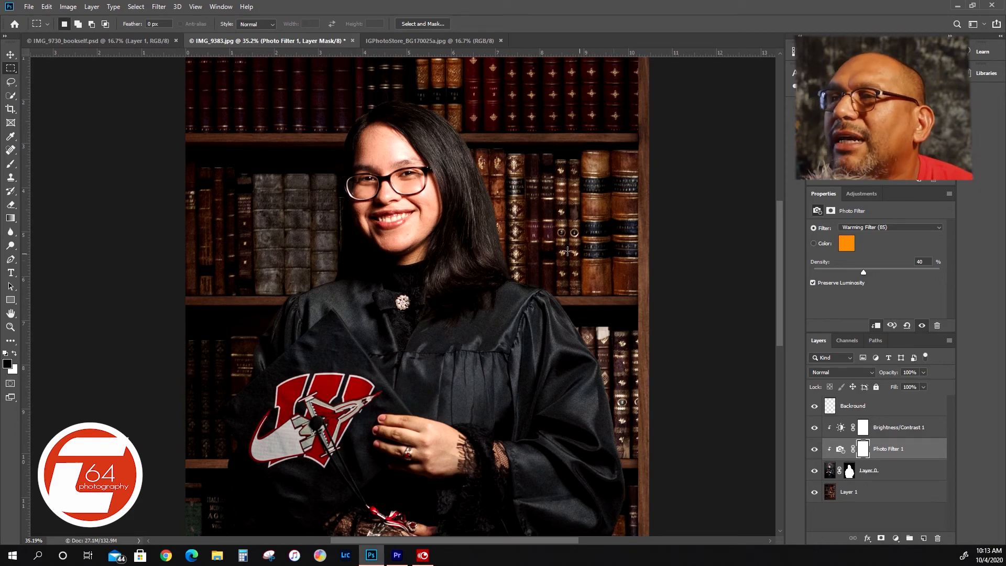
pyautogui.scroll(2, 393, 186)
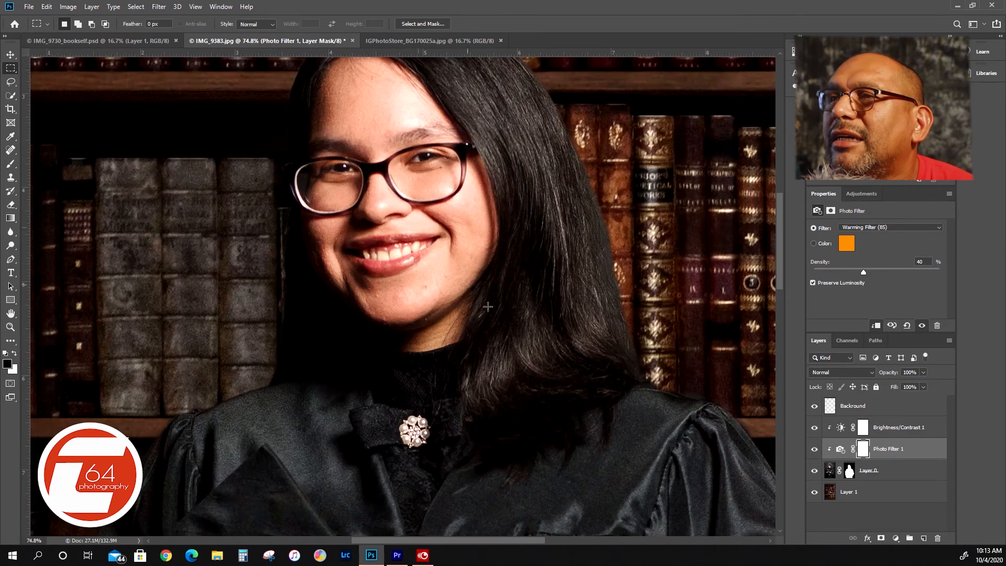
pyautogui.scroll(-3, 521, 327)
pyautogui.scroll(-1, 536, 303)
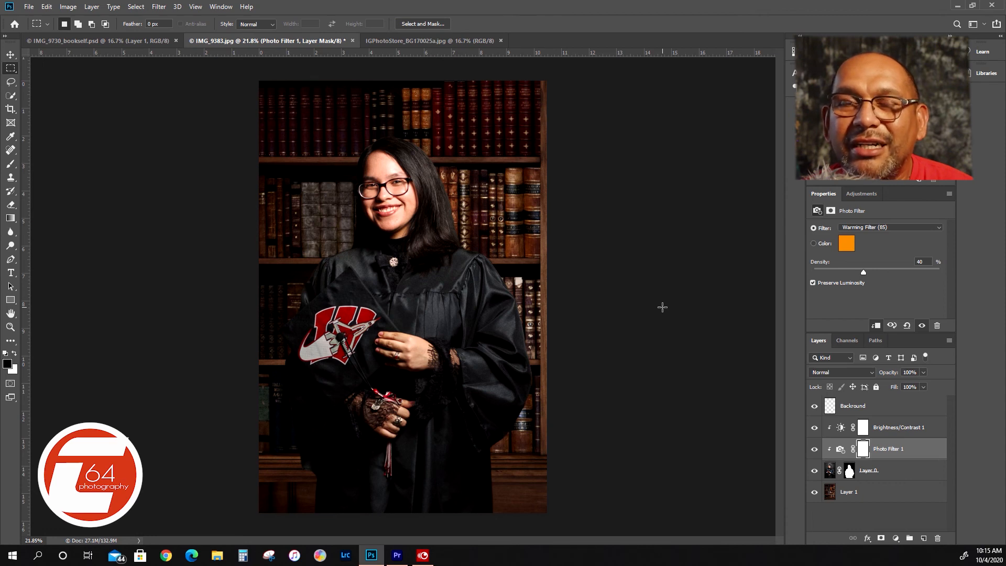
# Save the layered composite as a Photoshop PSD file named IMG_9383 in the LR folder.
pyautogui.click(31, 8)
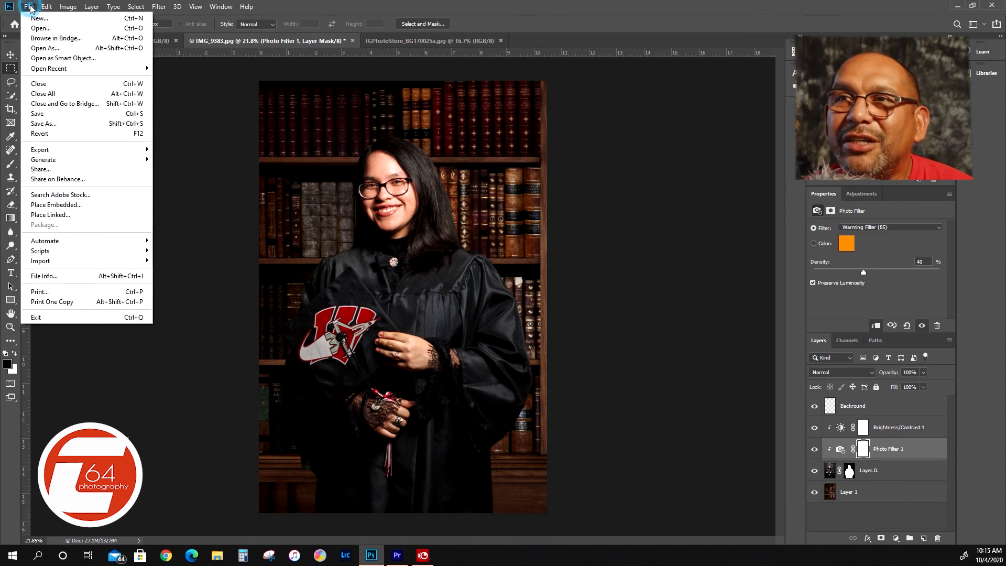
pyautogui.click(47, 124)
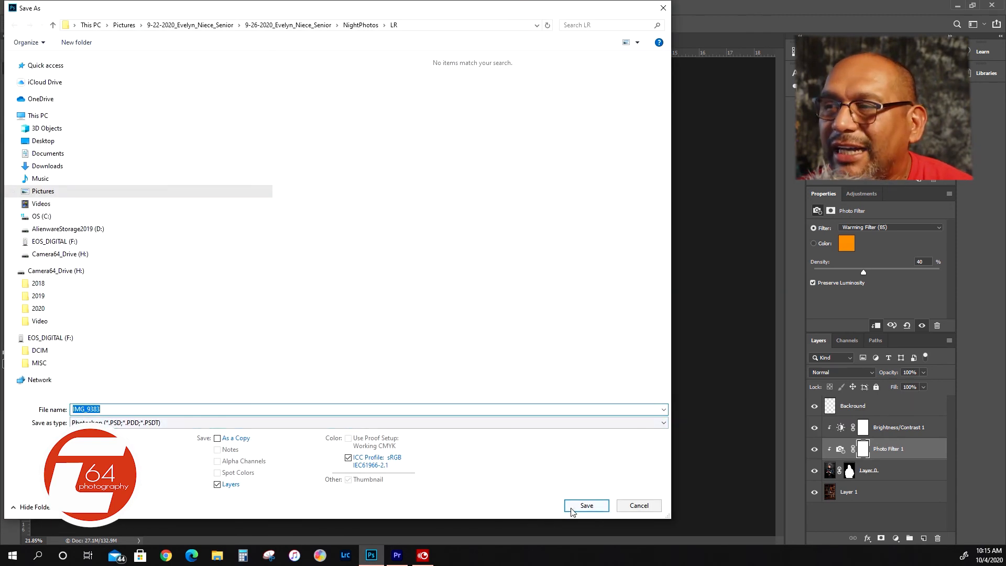
pyautogui.click(586, 505)
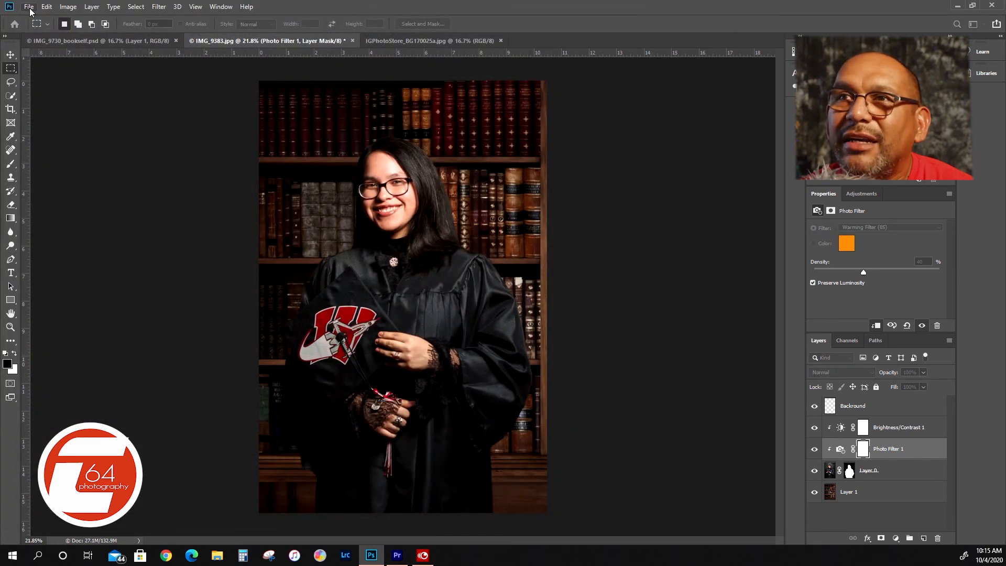
pyautogui.click(29, 7)
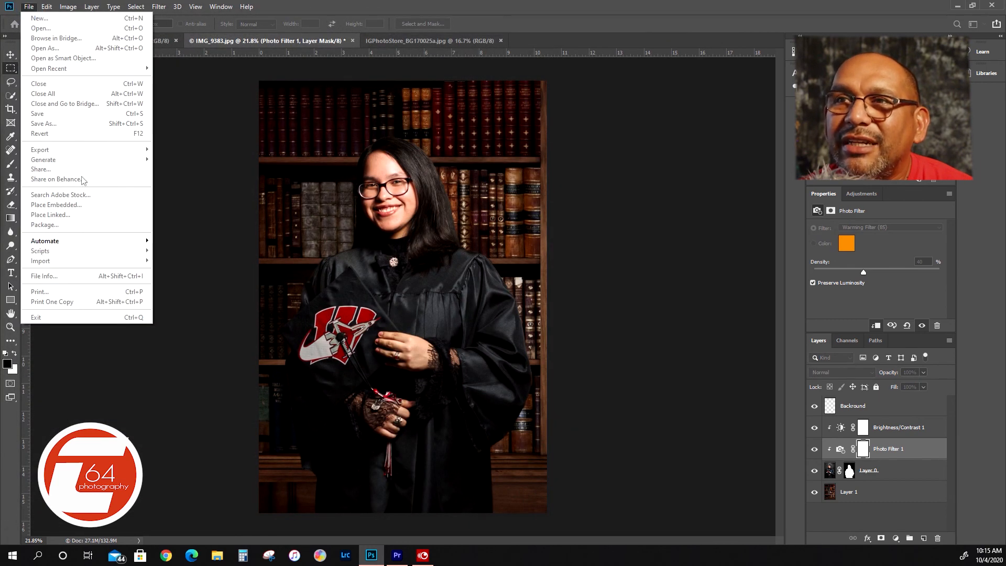
pyautogui.click(211, 224)
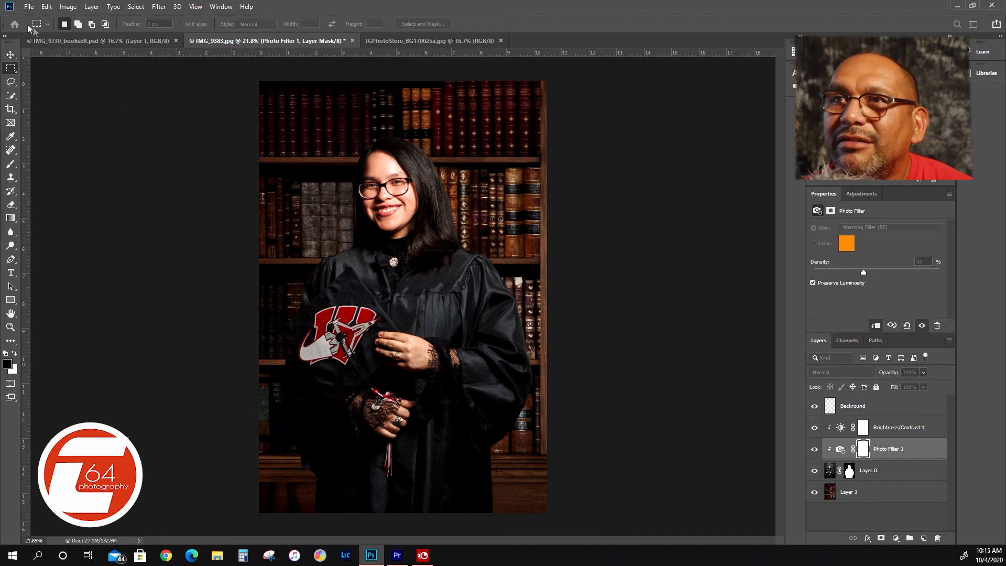
pyautogui.click(29, 7)
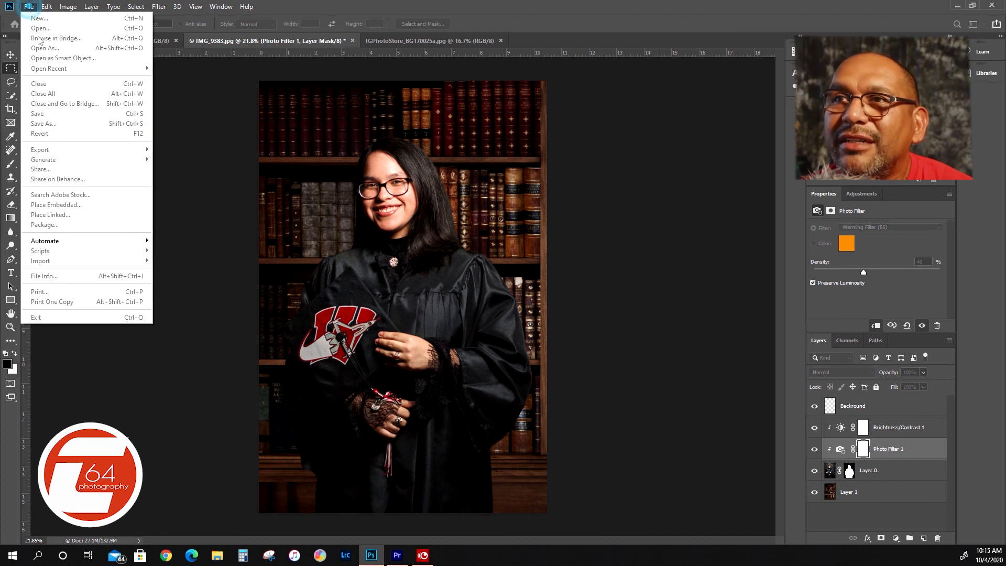
pyautogui.click(193, 162)
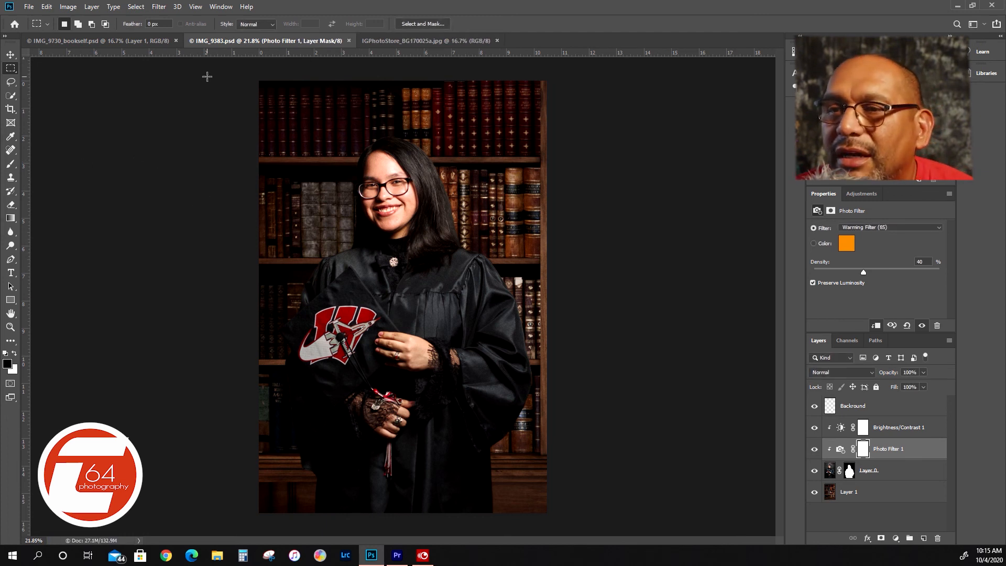
# Begin saving a copy of the composite with JPEG as the file format.
pyautogui.click(27, 7)
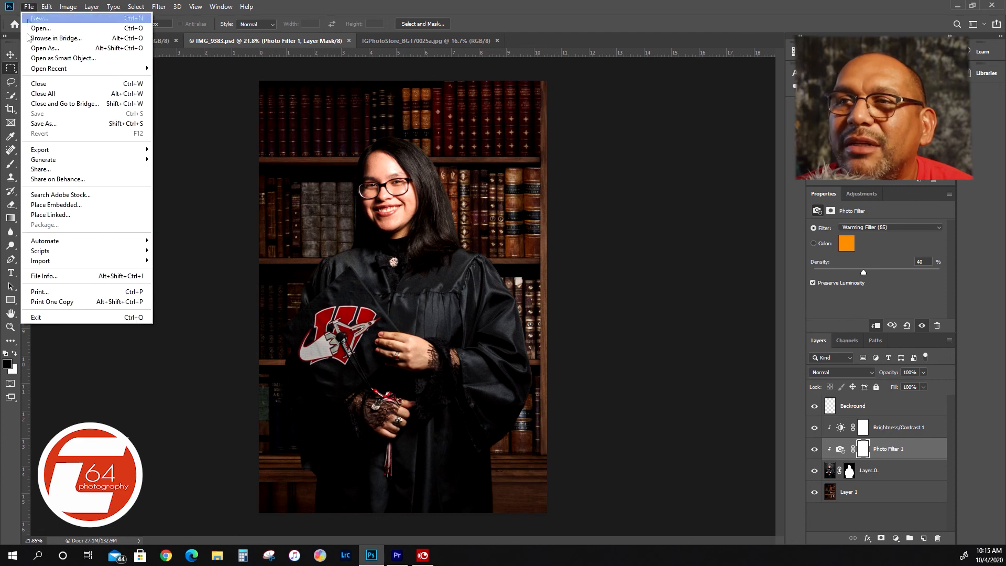
pyautogui.click(45, 124)
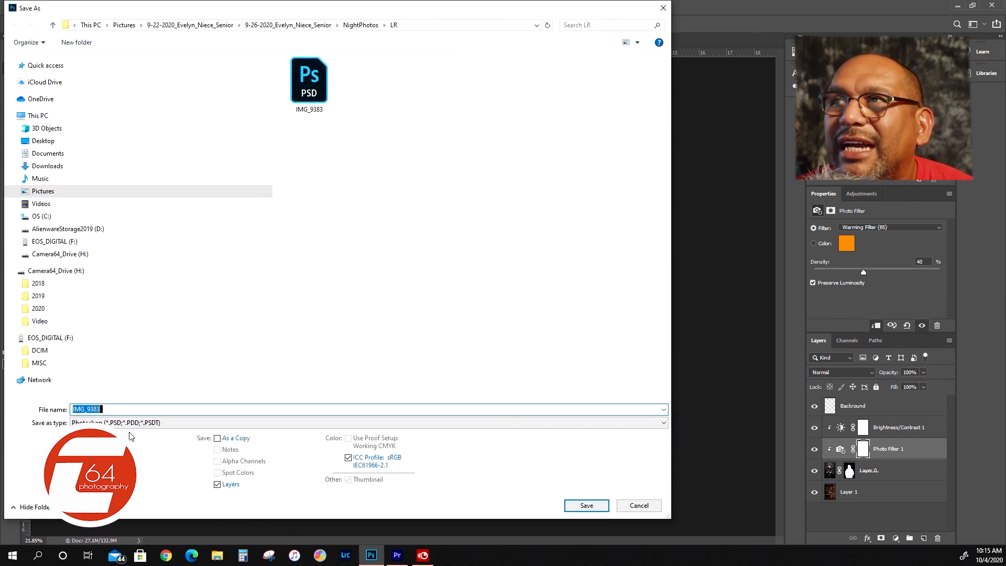
pyautogui.click(134, 422)
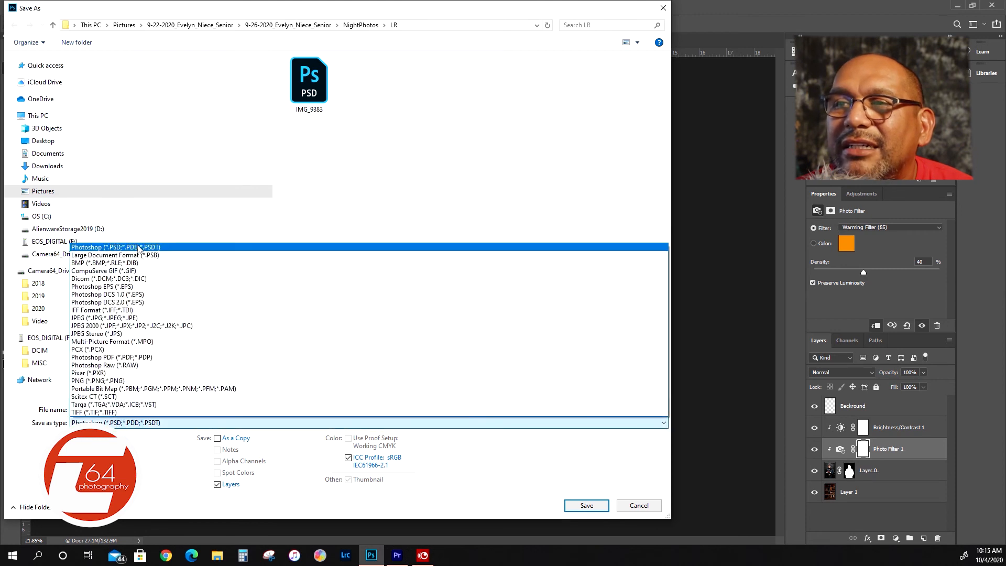
pyautogui.click(133, 318)
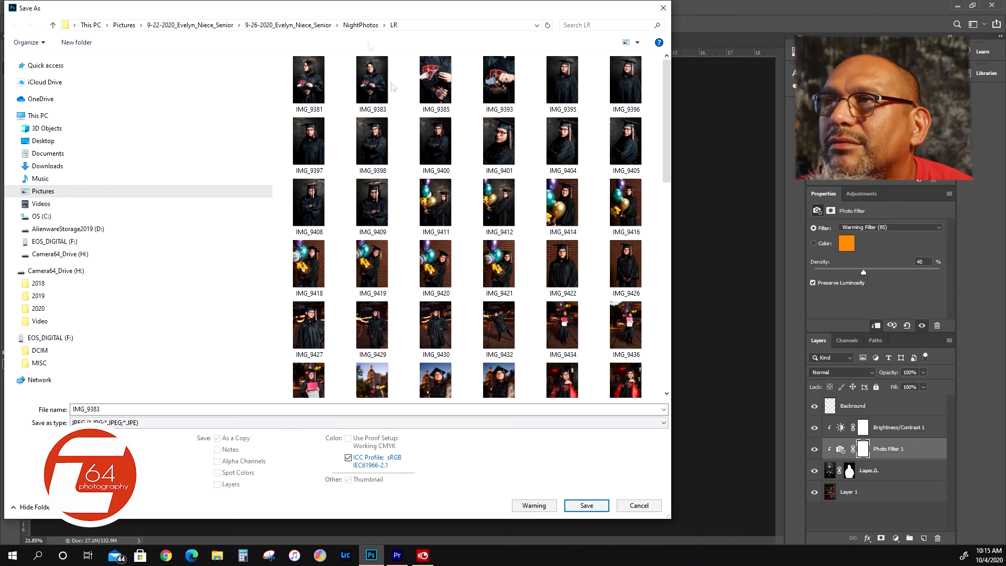
pyautogui.click(360, 26)
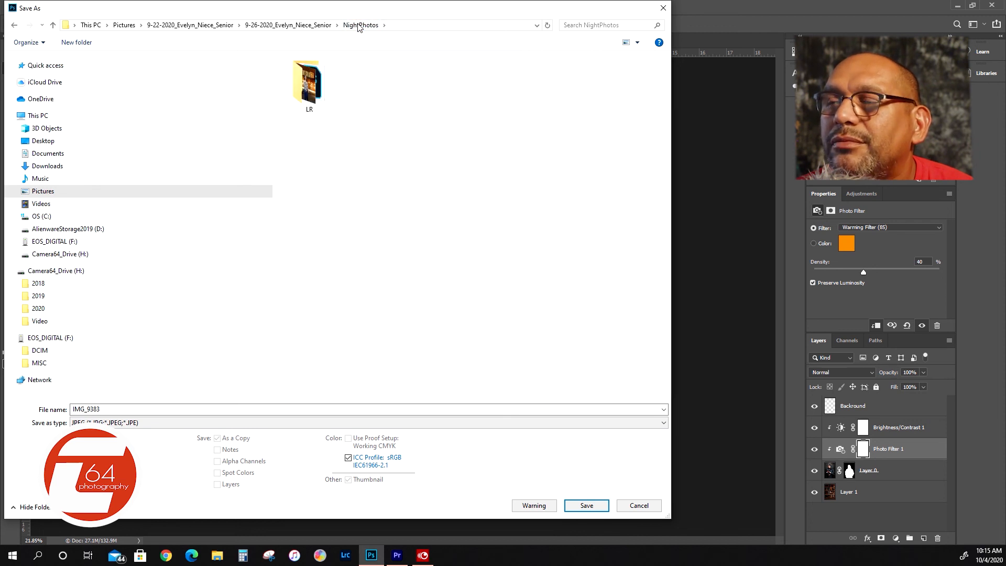
pyautogui.click(317, 25)
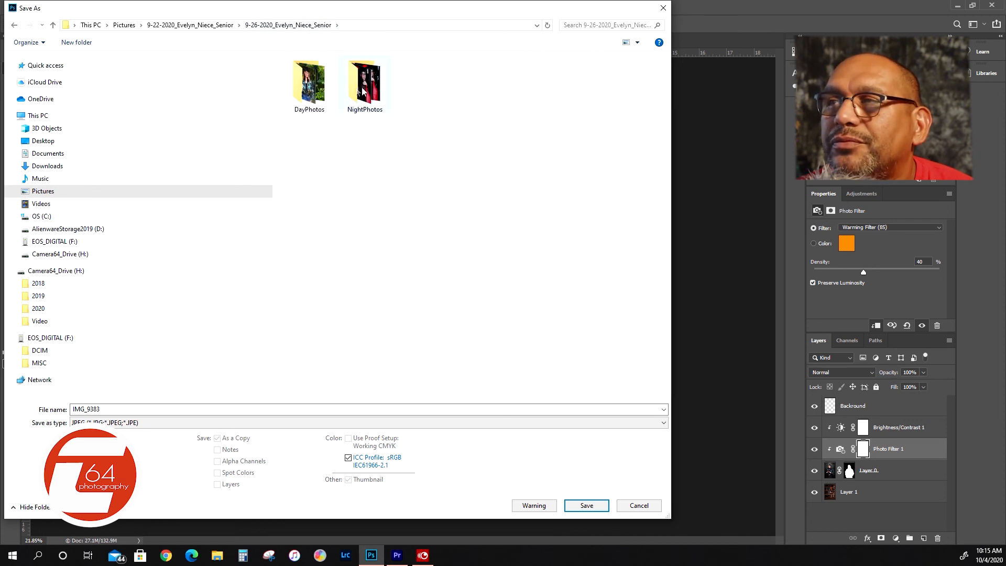
pyautogui.doubleClick(362, 87)
pyautogui.click(308, 87)
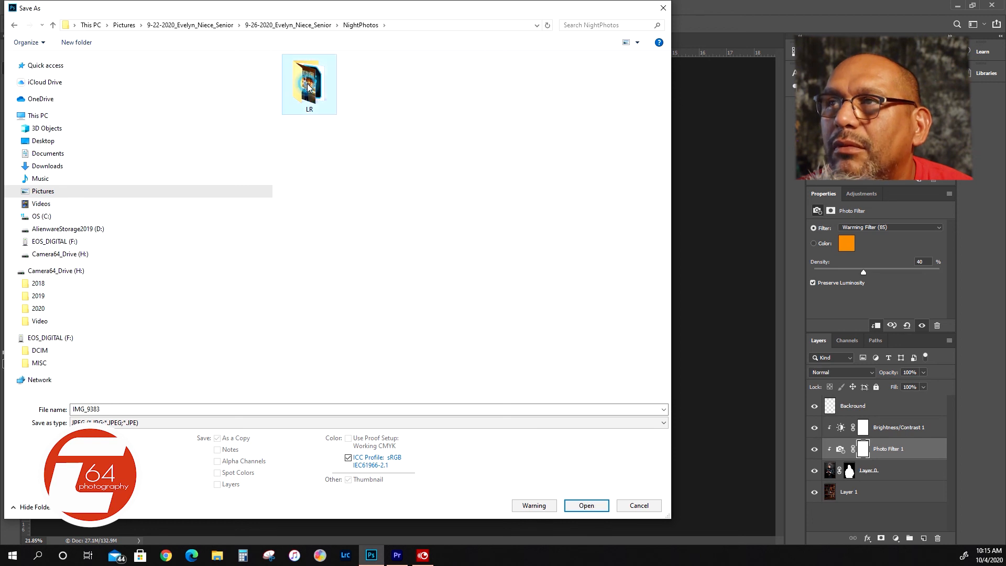
pyautogui.doubleClick(308, 87)
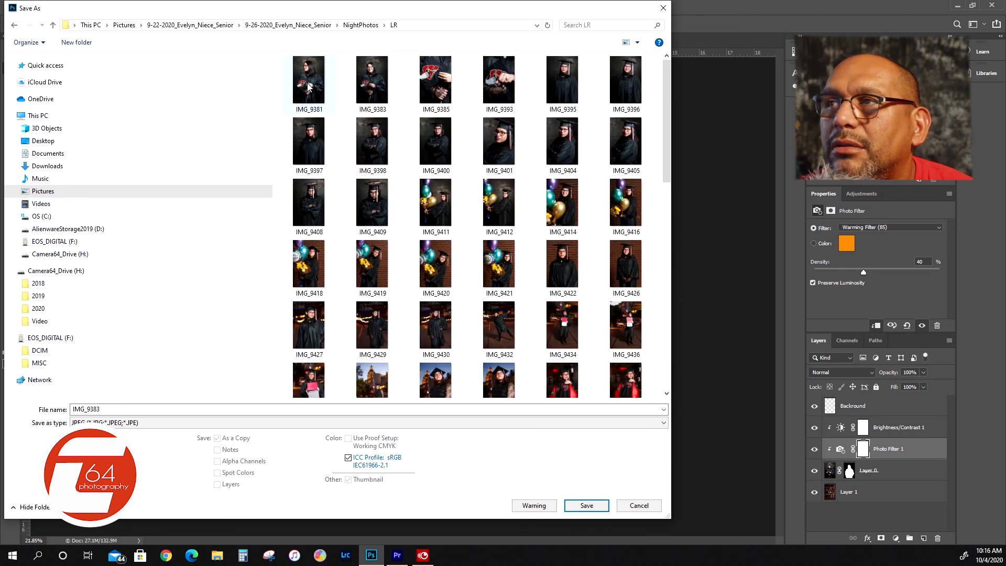
pyautogui.click(570, 505)
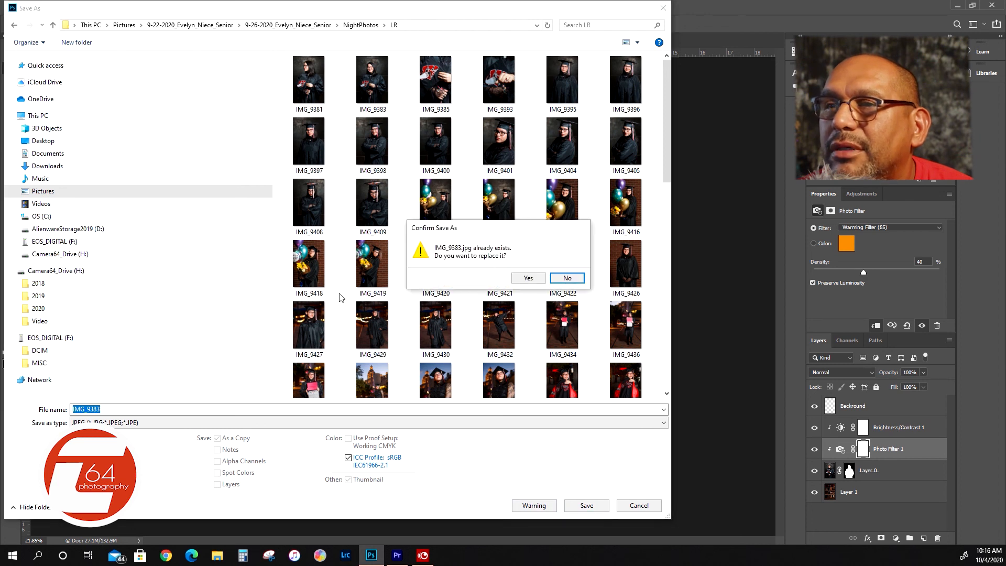
pyautogui.click(106, 408)
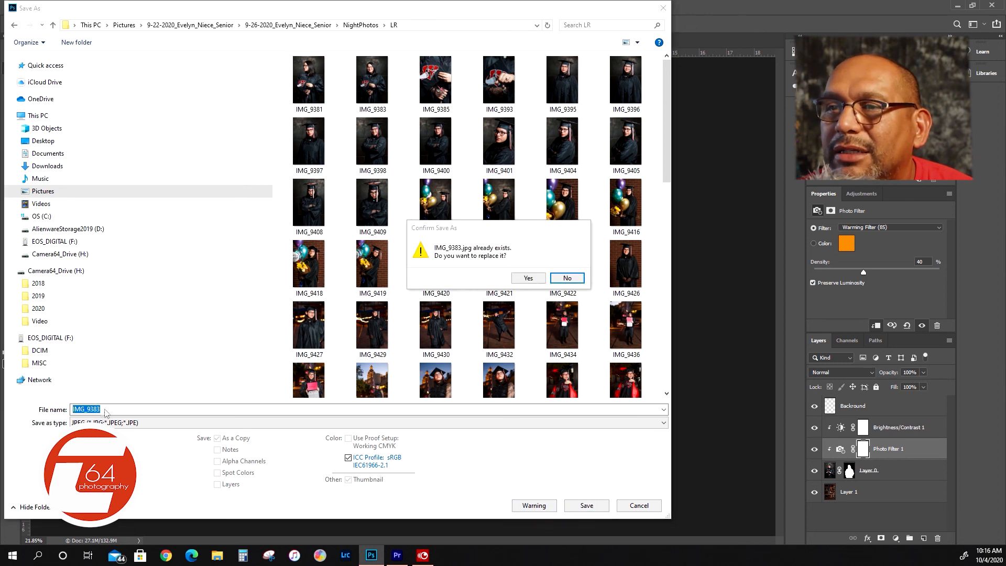
pyautogui.click(567, 278)
# Save the JPEG copy in the LR folder as IMG_9383_1 and close Photoshop.
pyautogui.click(100, 409)
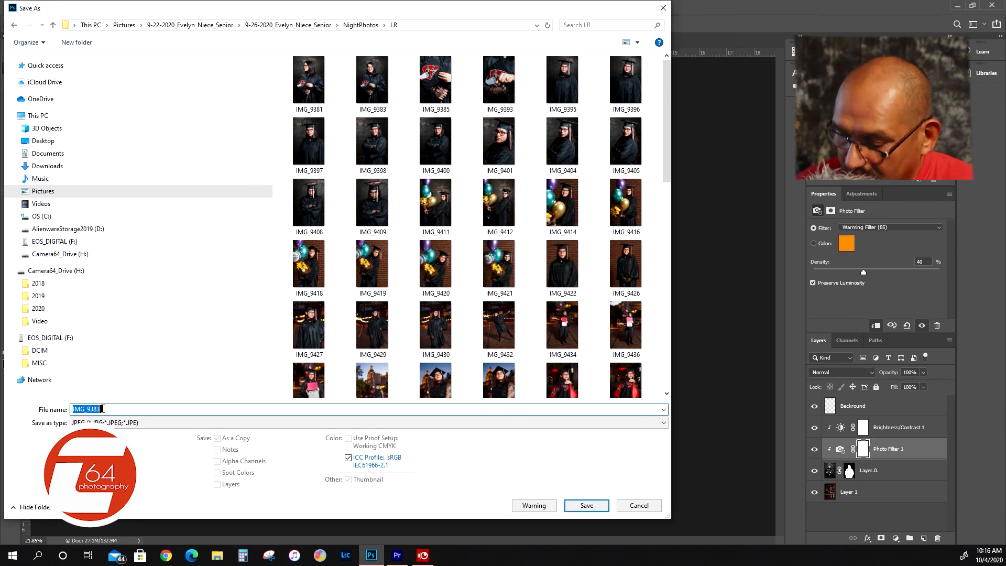
pyautogui.click(102, 409)
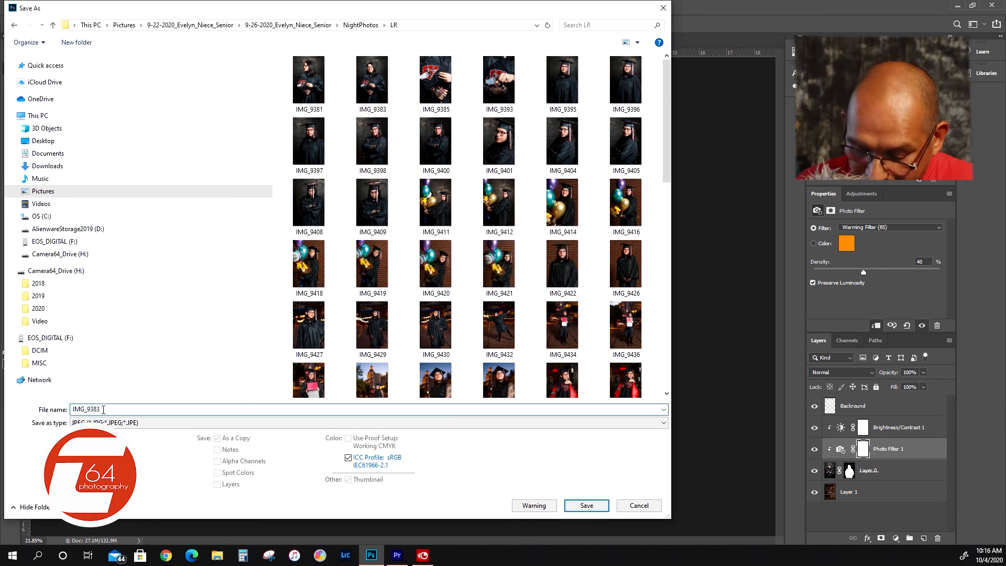
pyautogui.write('_')
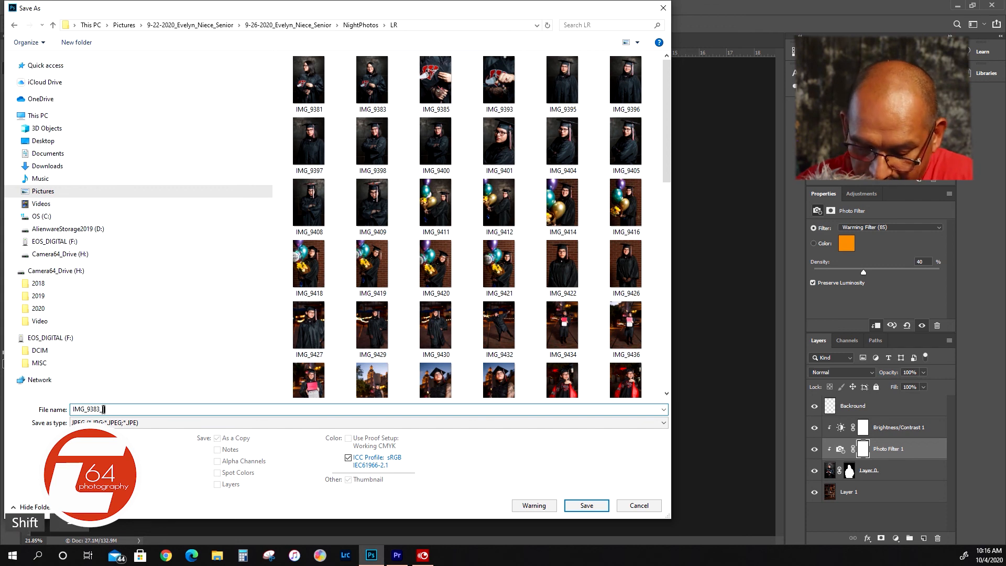
pyautogui.write('1')
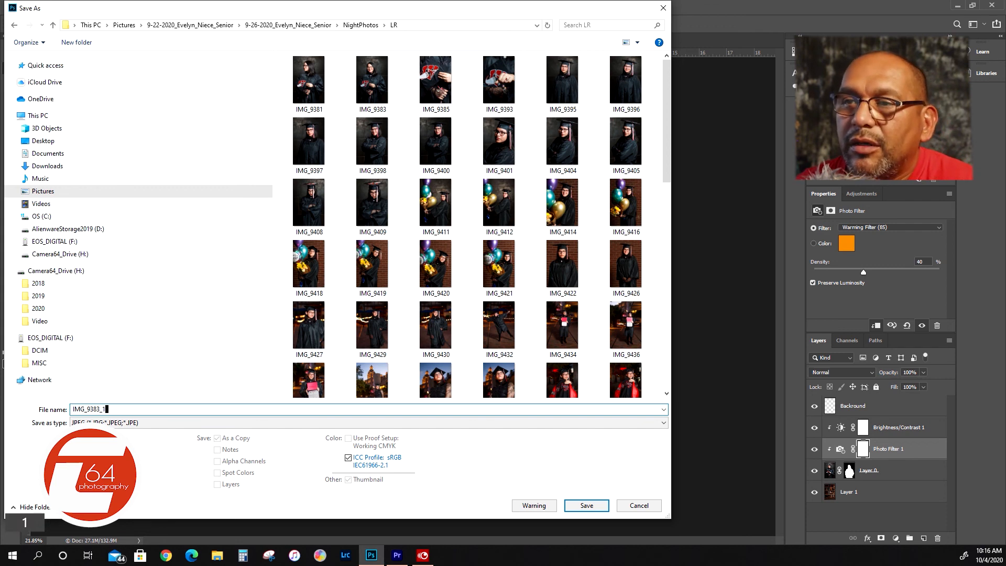
pyautogui.press('Return')
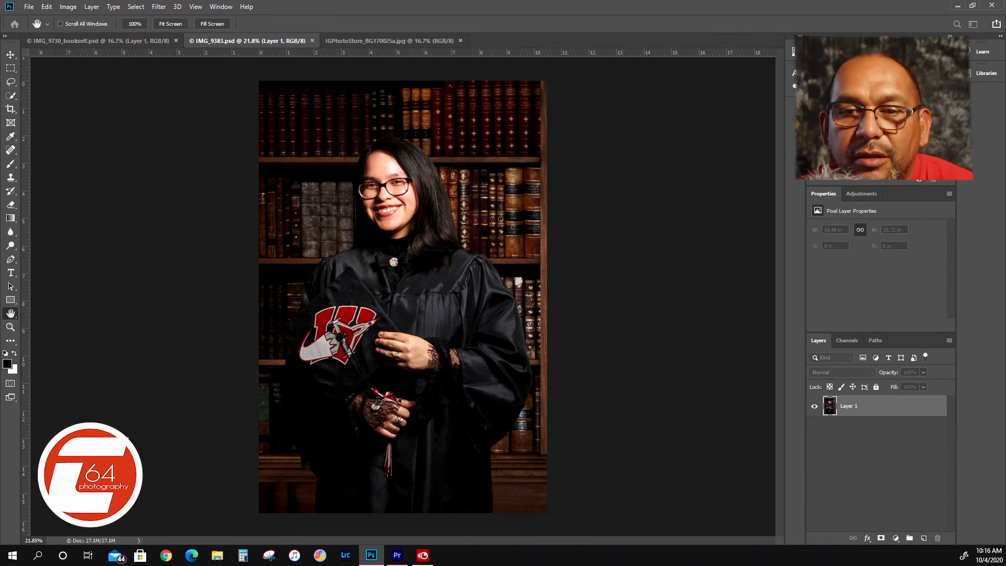
pyautogui.press('Return')
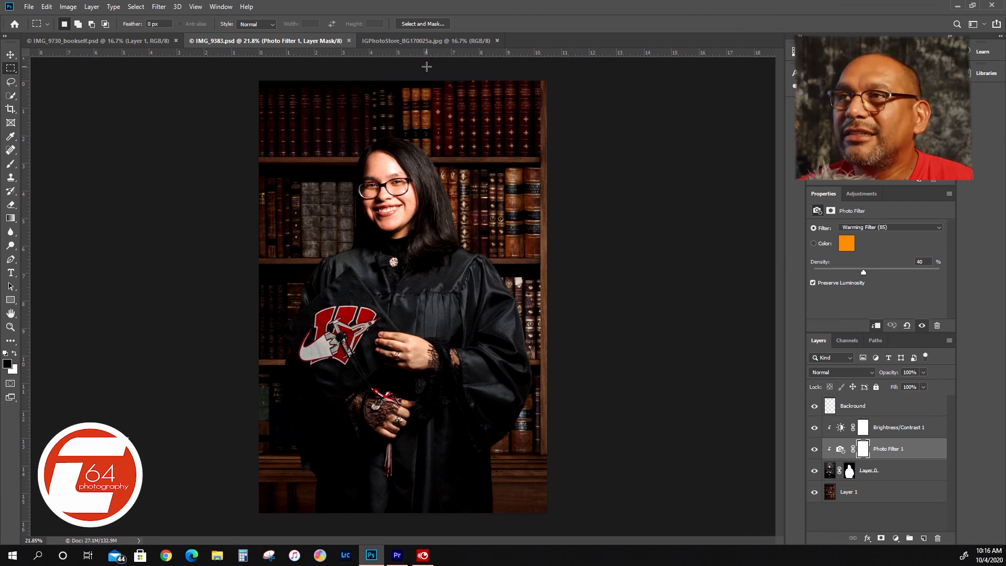
pyautogui.click(994, 5)
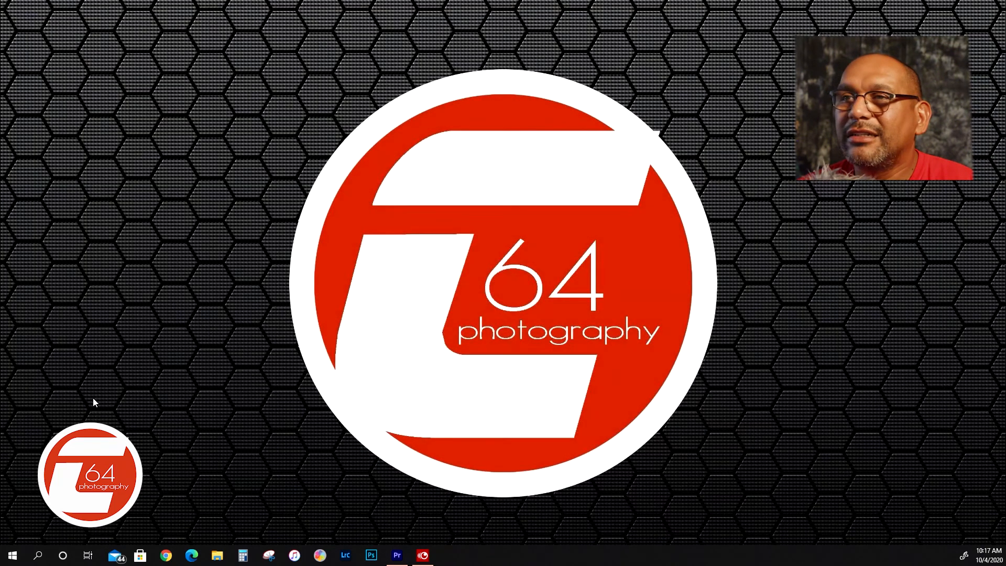